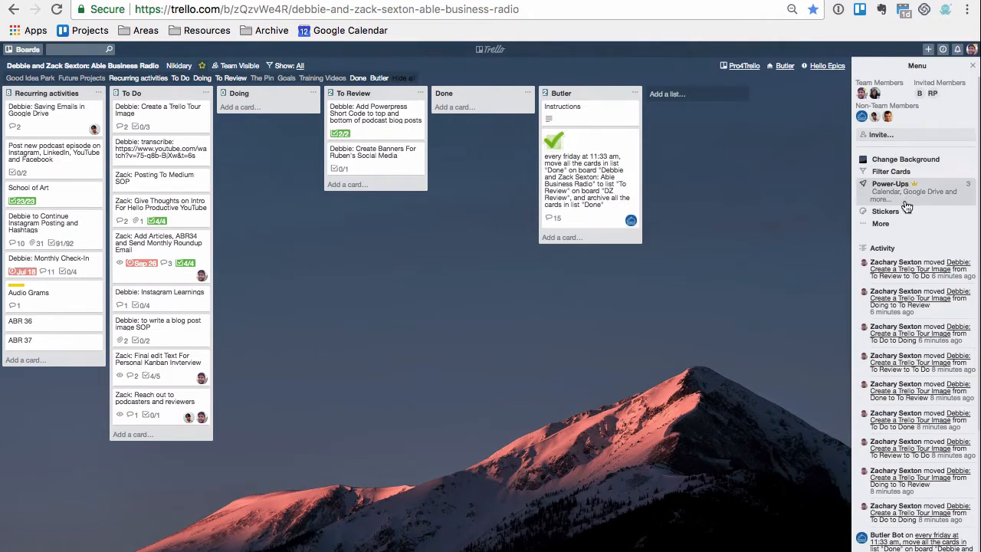
# Reopen the board menu and find Butler in the list of Power-Ups.
pyautogui.click(974, 68)
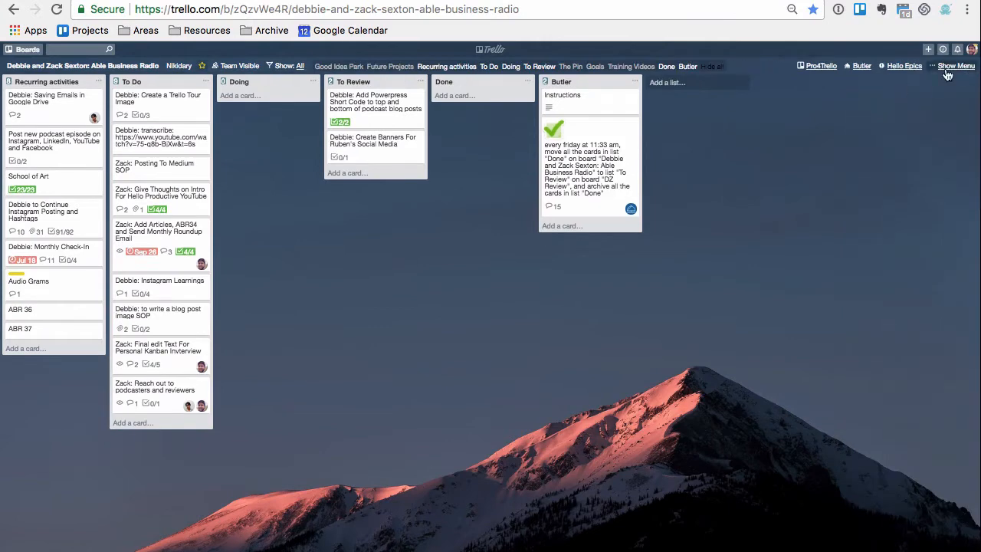
pyautogui.click(958, 66)
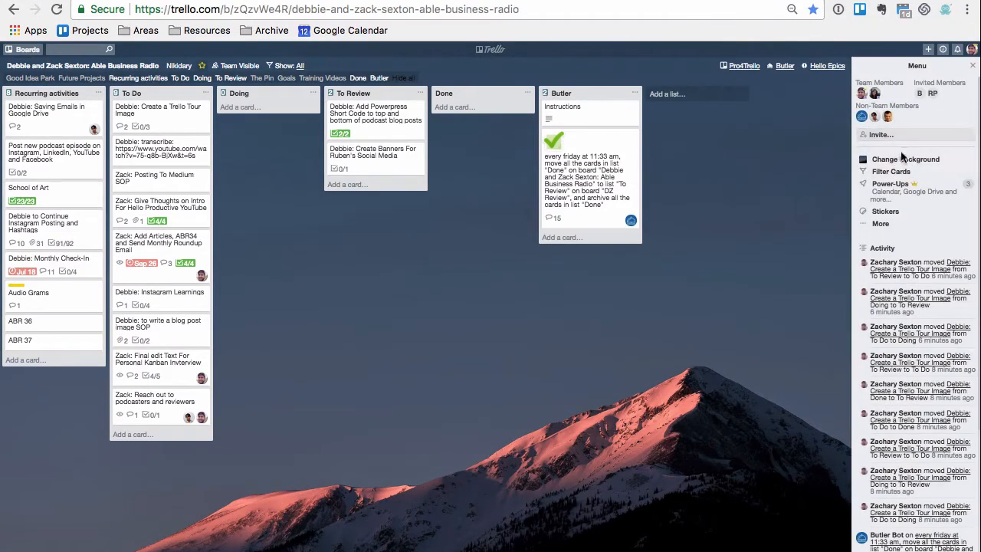
pyautogui.click(906, 193)
pyautogui.scroll(-5, 919, 280)
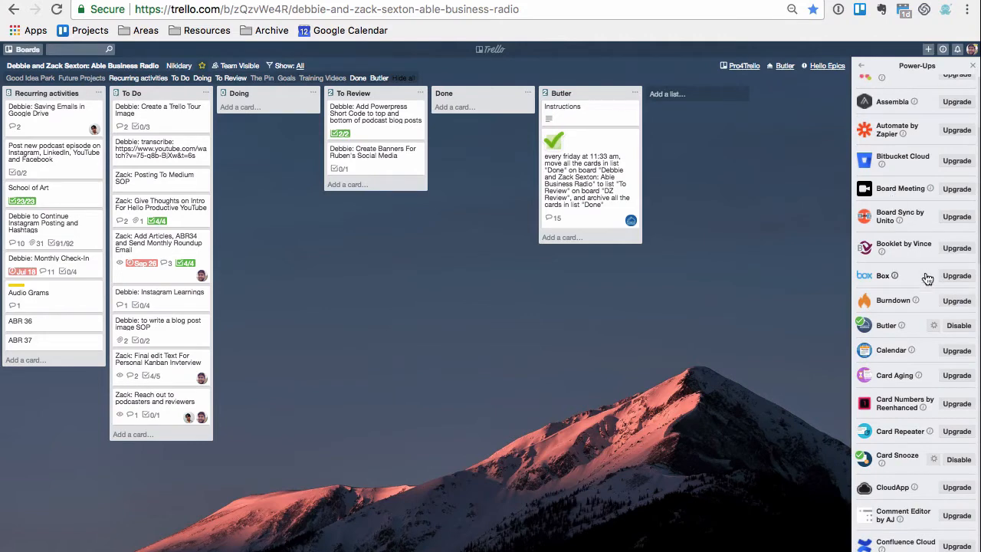
# View the Board Buttons and Card Buttons sections of the Butler Power-Up, and close its window.
pyautogui.click(783, 66)
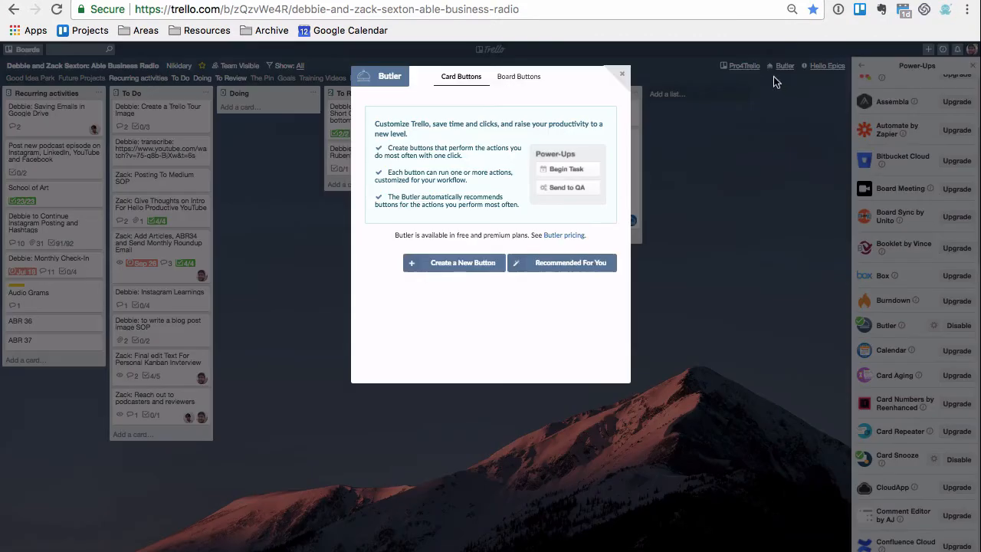
pyautogui.click(525, 79)
pyautogui.click(455, 81)
pyautogui.click(622, 75)
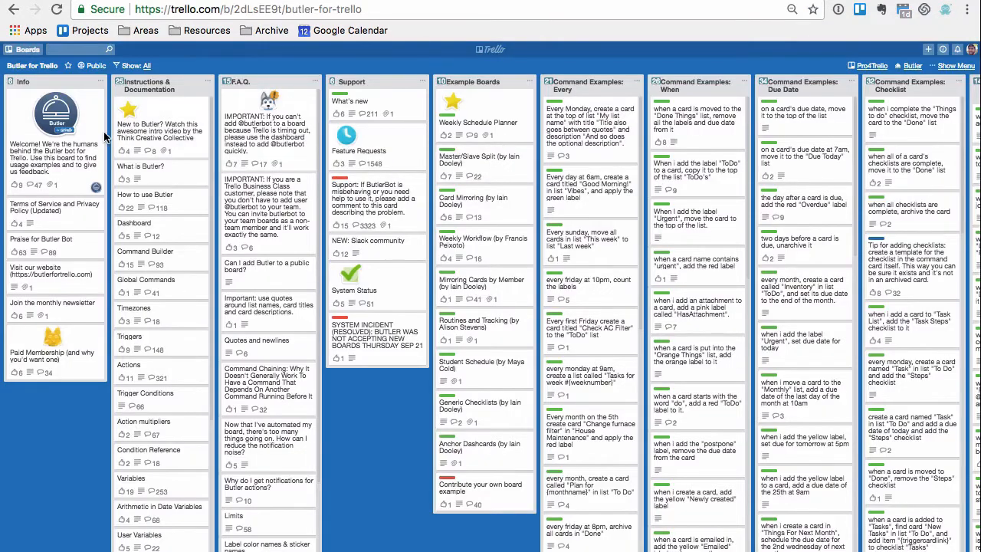
# Look through the lists on the Butler for Trello board, from documentation and F.A.Q. to the command examples and Board Housekeeping.
pyautogui.hscroll(3, 675, 153)
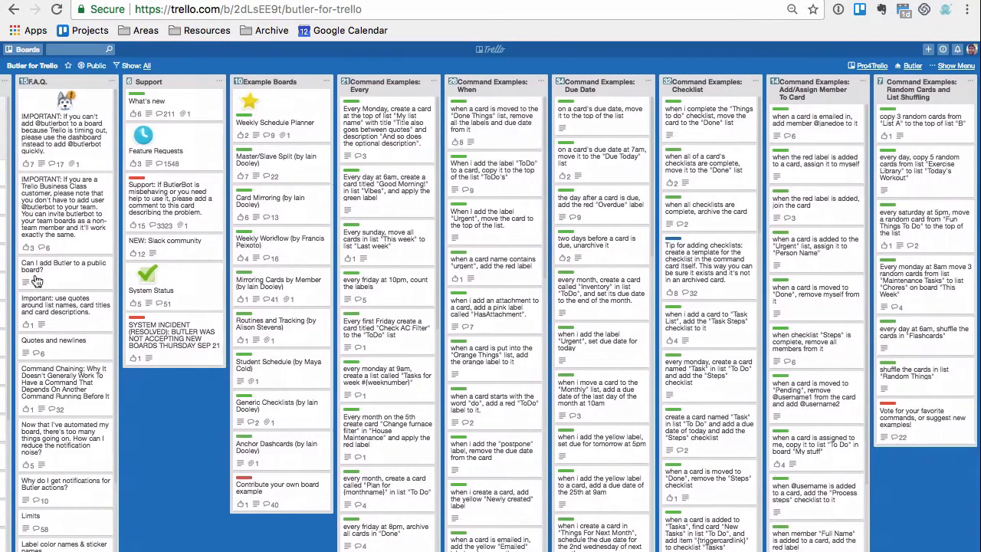
pyautogui.hscroll(-2, 352, 242)
pyautogui.hscroll(6, 271, 168)
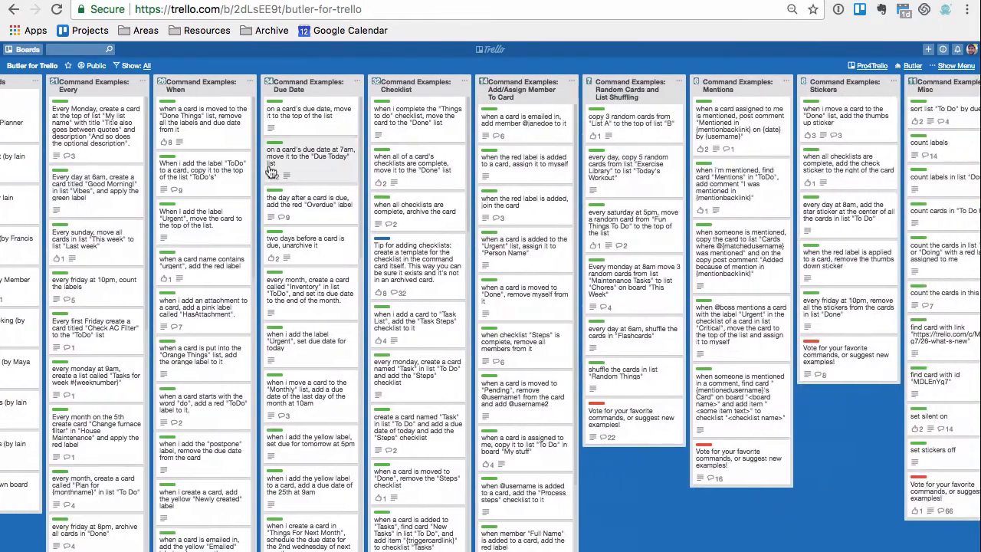
pyautogui.hscroll(-6, 271, 168)
pyautogui.hscroll(6, 555, 297)
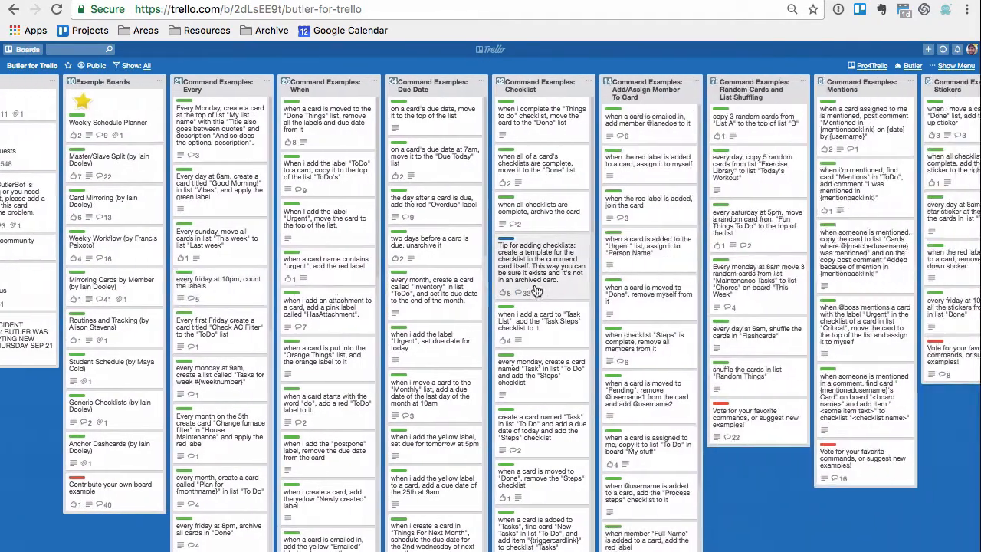
pyautogui.hscroll(4, 276, 222)
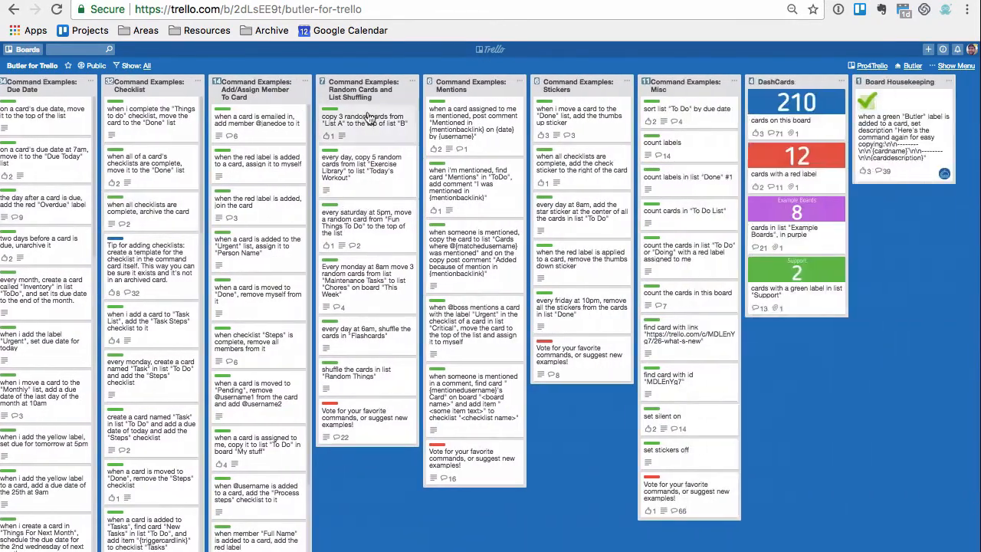
pyautogui.hscroll(-8, 249, 290)
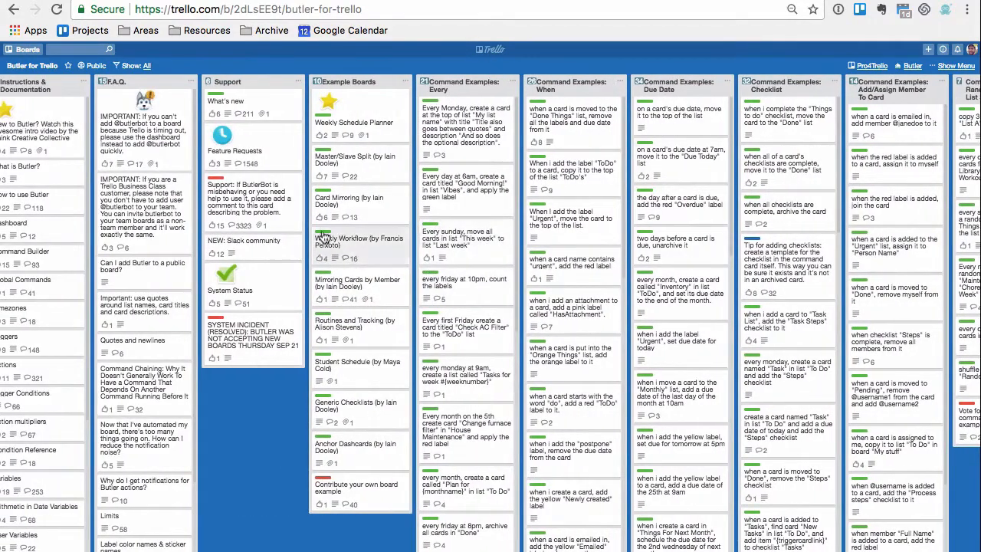
pyautogui.hscroll(-2, 339, 219)
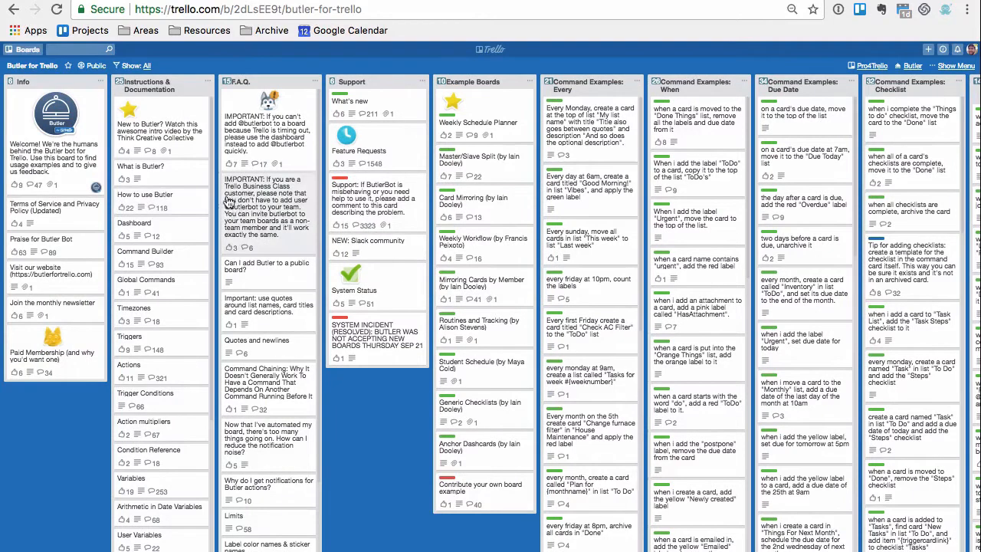
# Open the Butler Dashboard linked in the "How to use Butler" card and look through its list of boards.
pyautogui.click(200, 194)
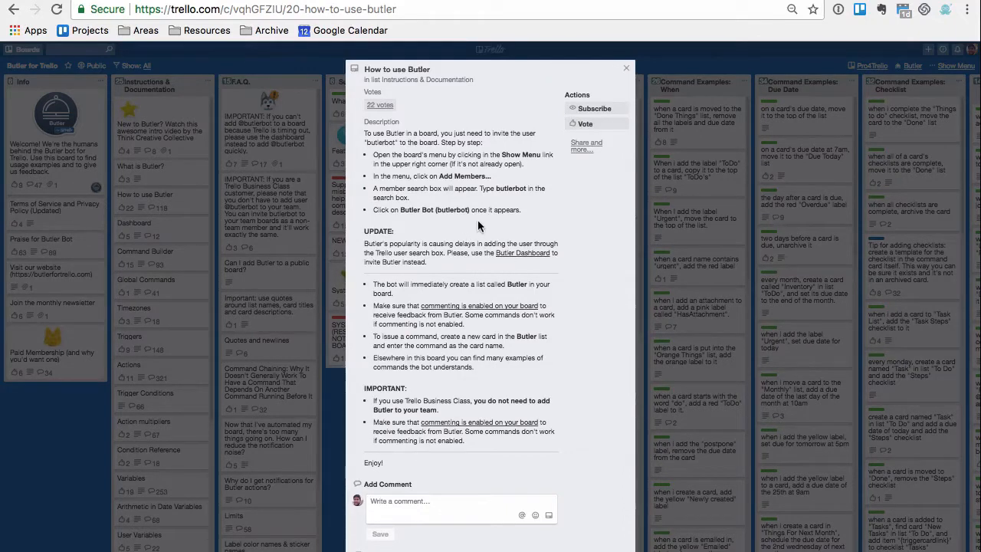
pyautogui.click(518, 257)
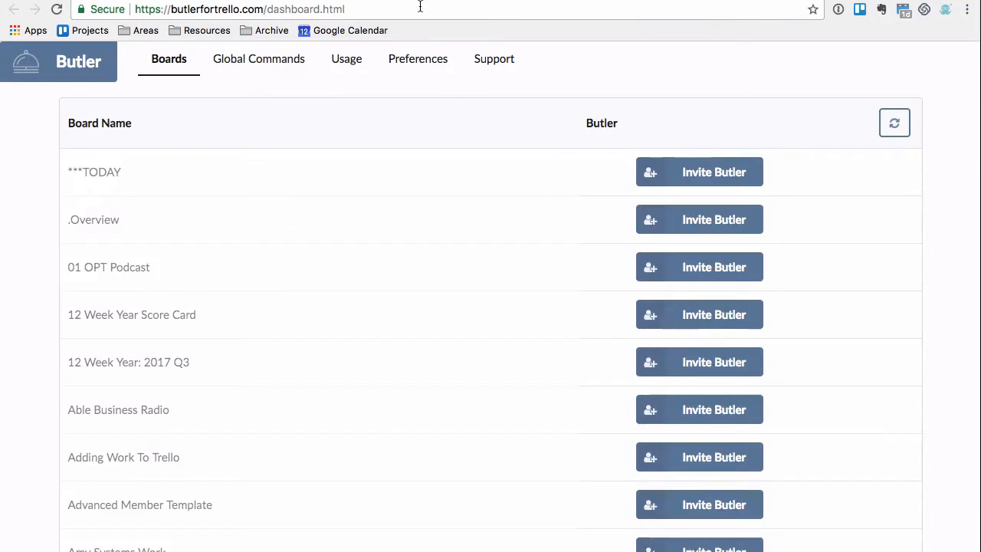
pyautogui.scroll(-10, 386, 282)
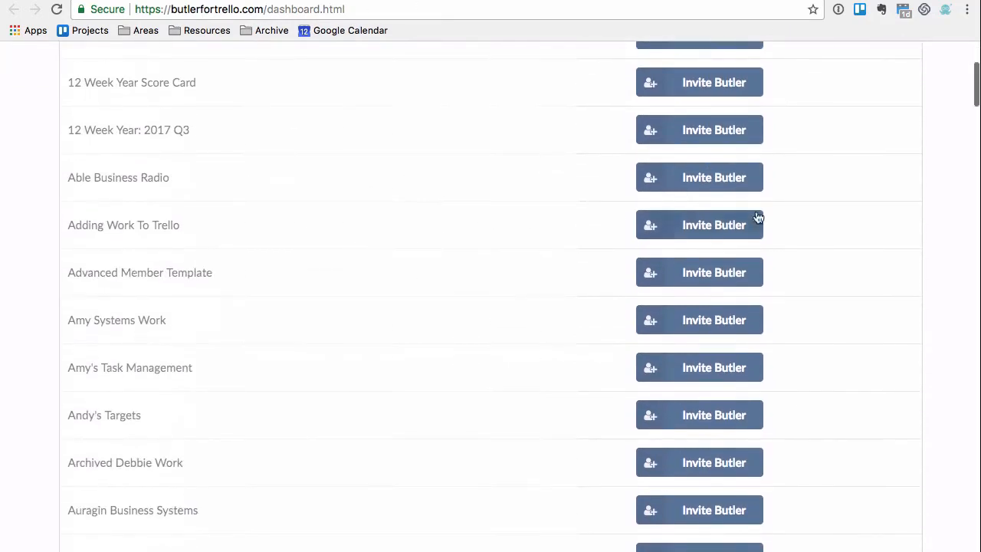
pyautogui.scroll(-7, 337, 349)
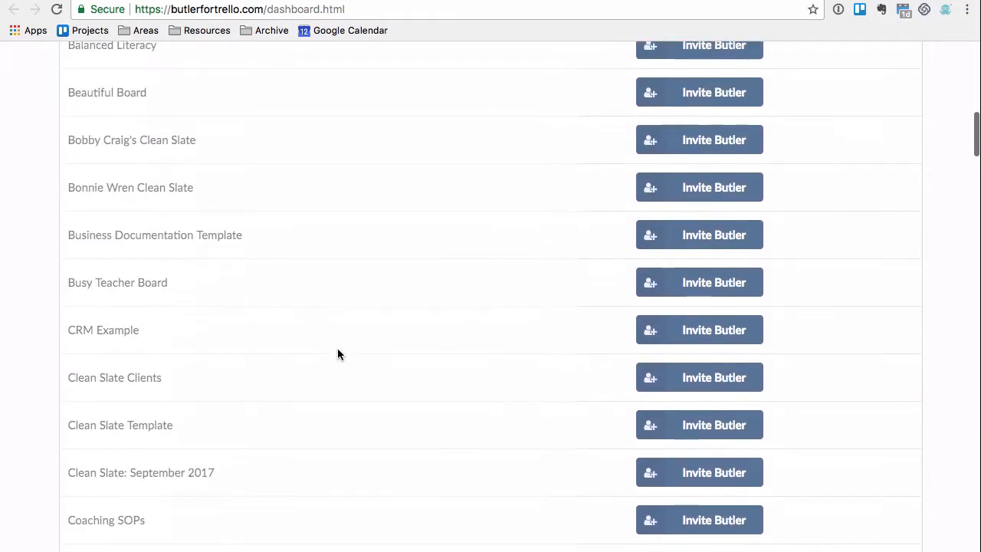
pyautogui.scroll(-8, 337, 354)
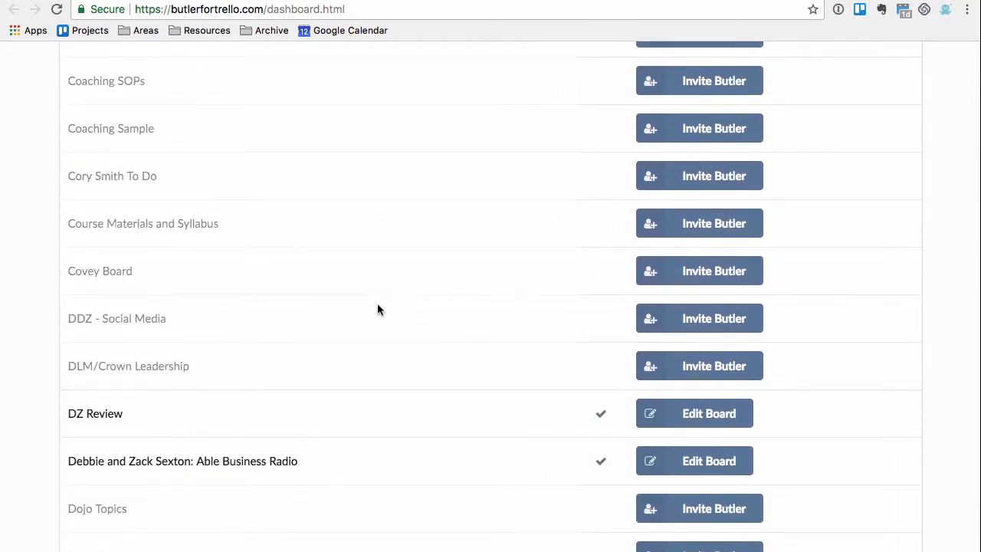
# Invite Butler Bot to the Clean Slate Clients board.
pyautogui.scroll(5, 377, 306)
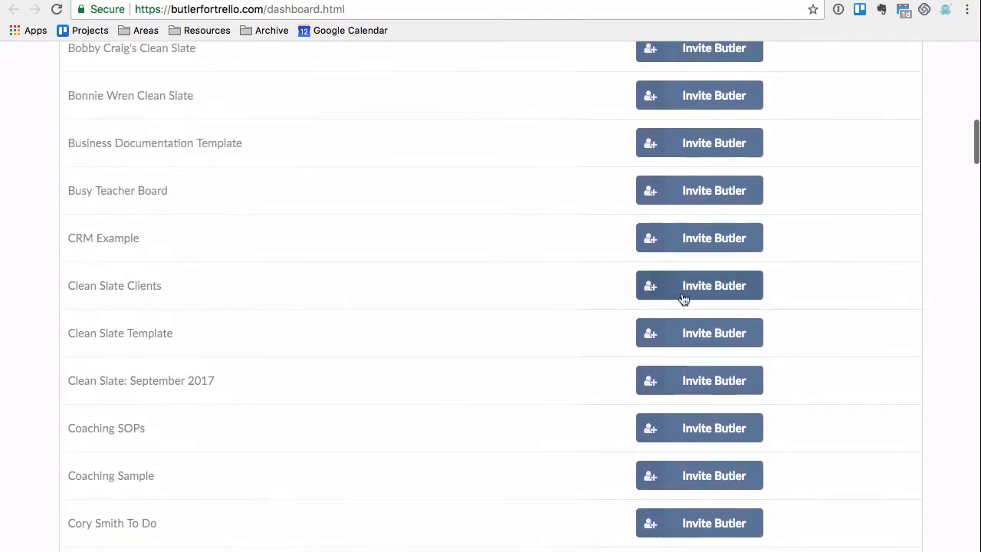
pyautogui.click(686, 294)
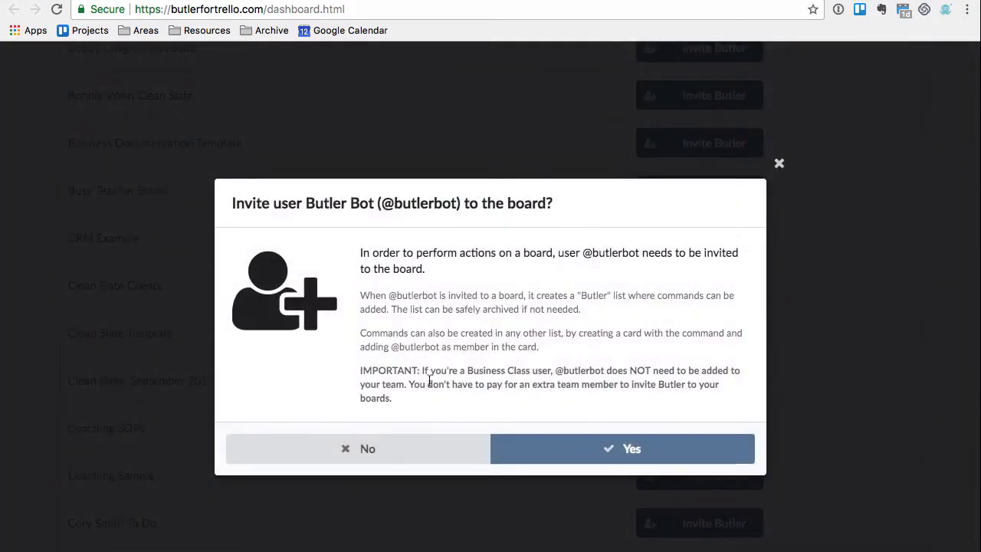
pyautogui.click(602, 452)
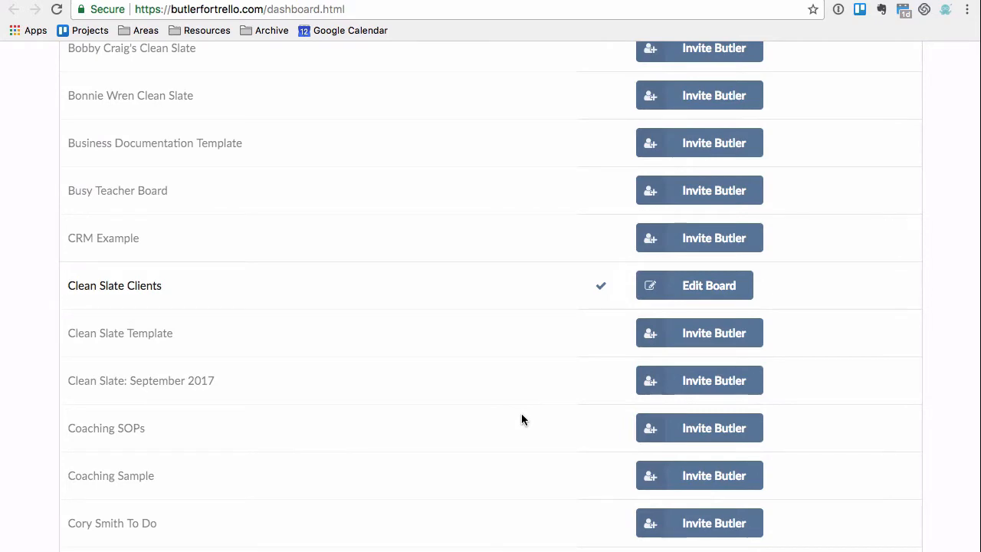
pyautogui.scroll(-1, 521, 414)
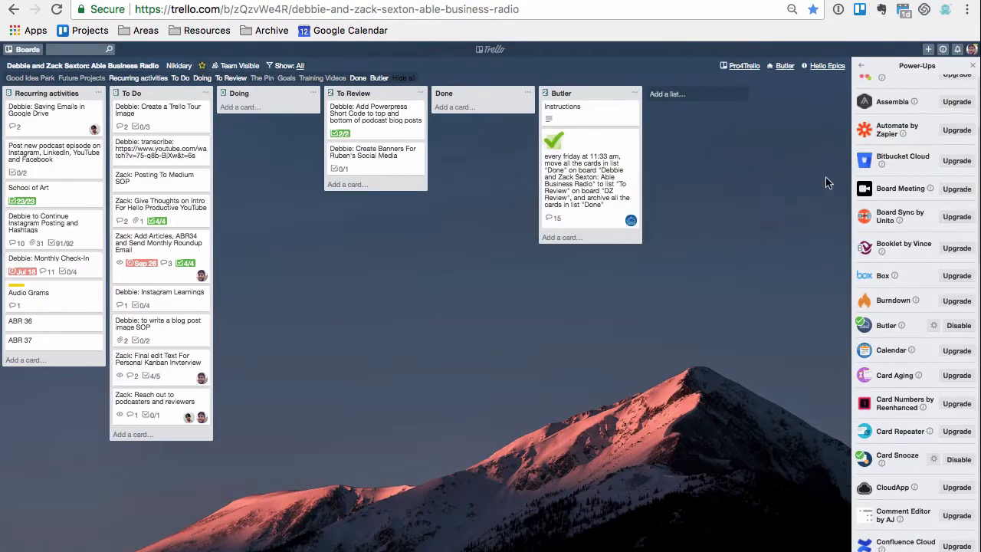
# On the Trello board, view the form for inviting members and close it without inviting anyone.
pyautogui.click(861, 67)
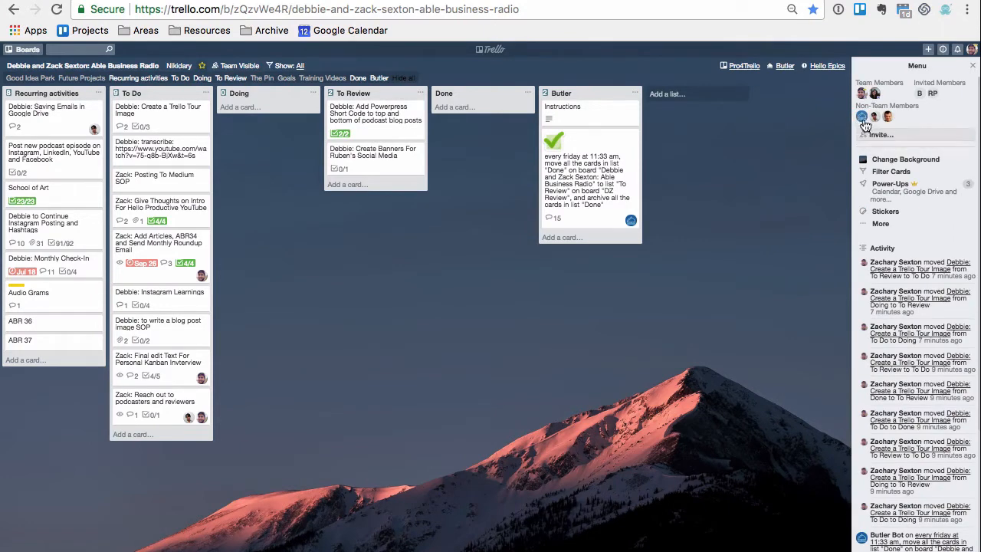
pyautogui.click(879, 135)
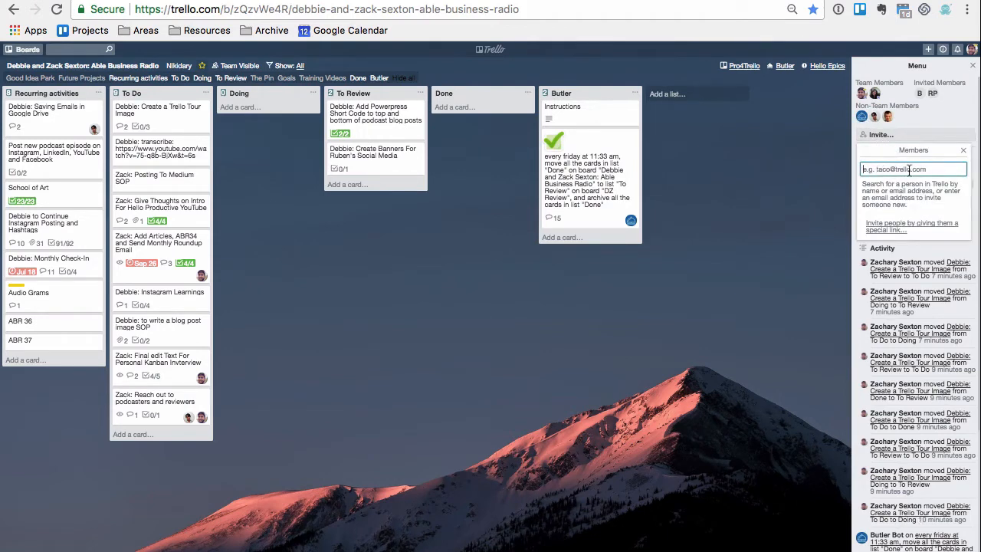
pyautogui.click(963, 150)
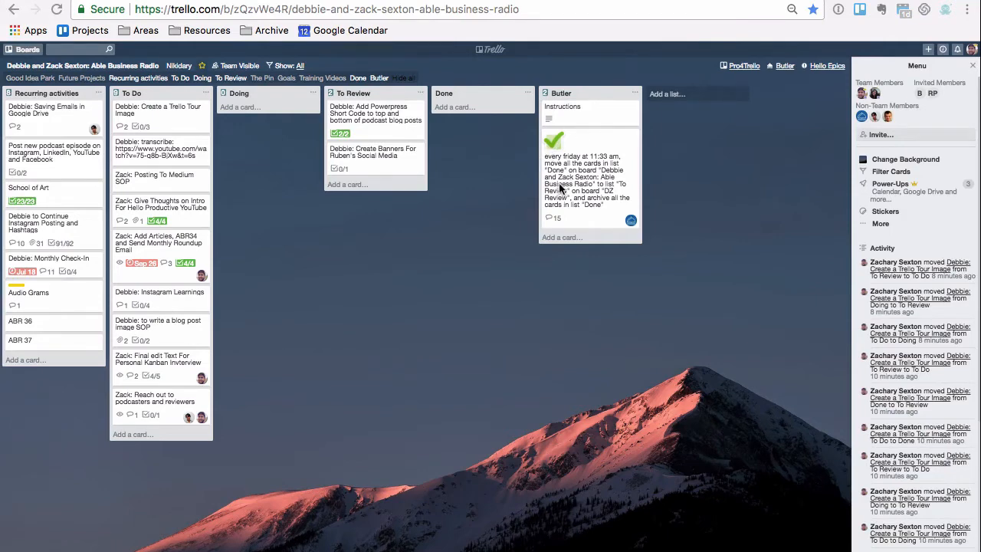
# Return to the Butler for Trello board and open the command builder linked in the Command Builder card.
pyautogui.click(438, 1)
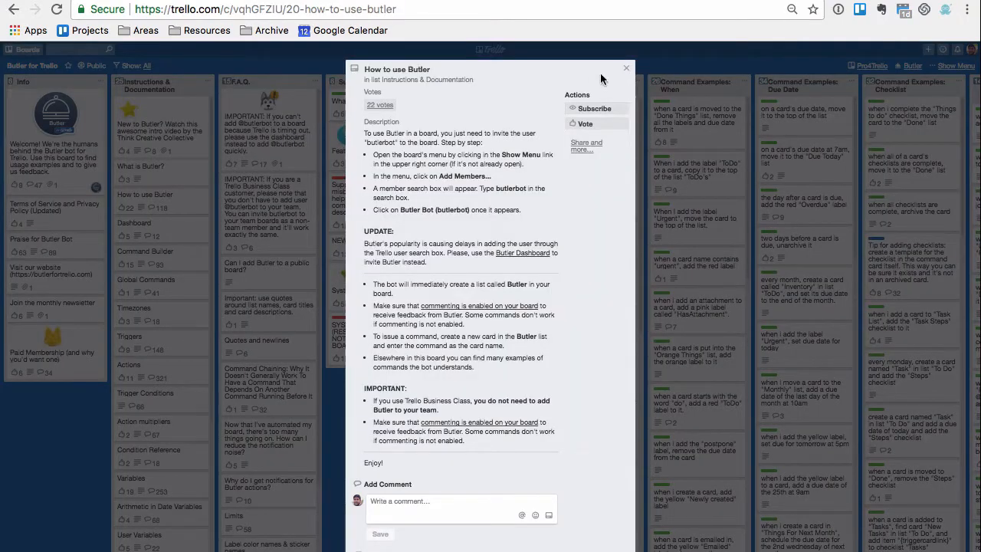
pyautogui.click(625, 71)
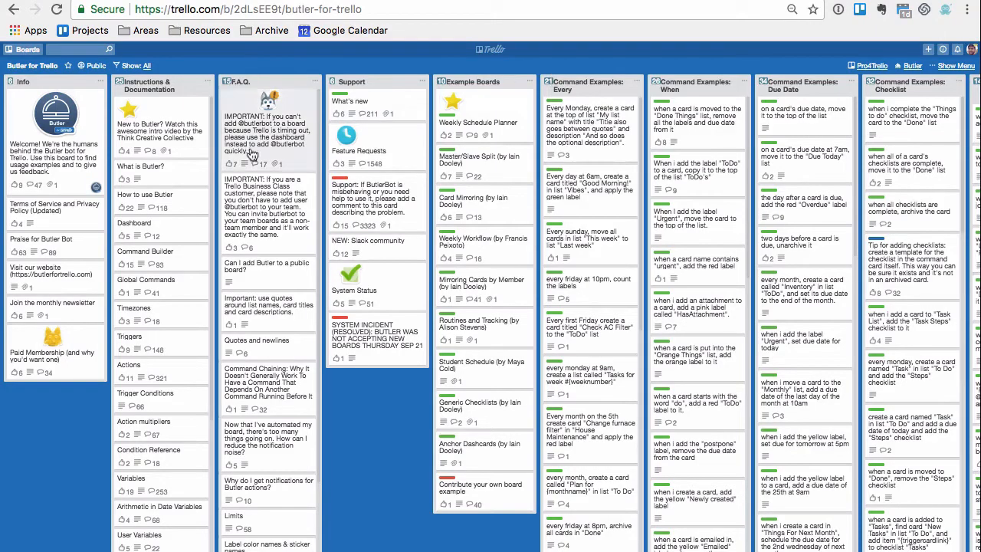
pyautogui.click(170, 261)
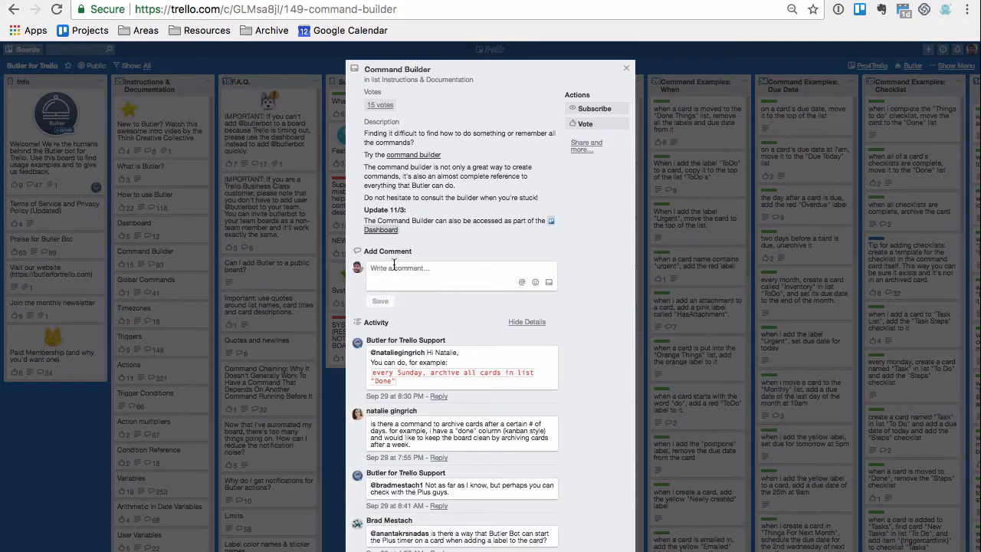
pyautogui.click(411, 156)
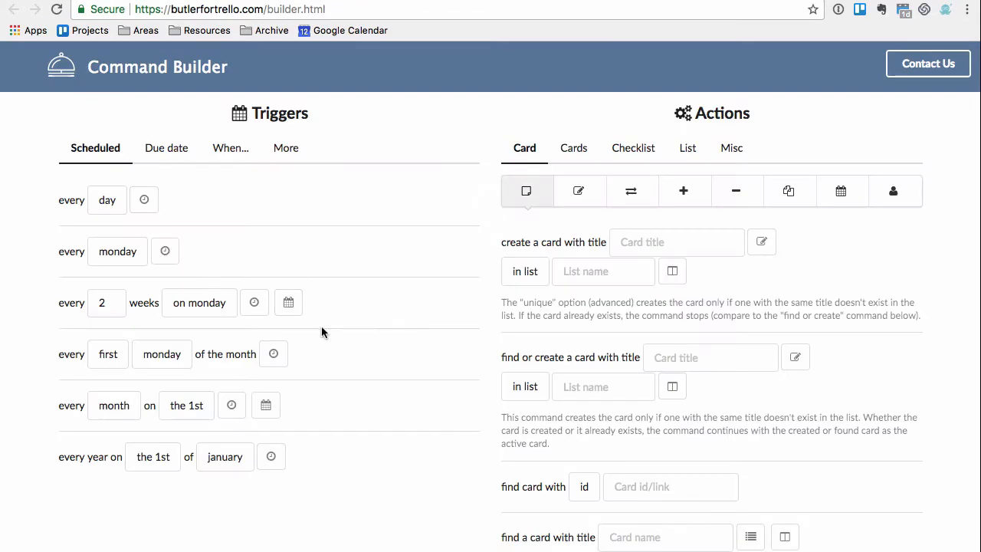
# Examine the Command Builder layout and its Scheduled, Due date and When trigger options.
pyautogui.scroll(-5, 350, 332)
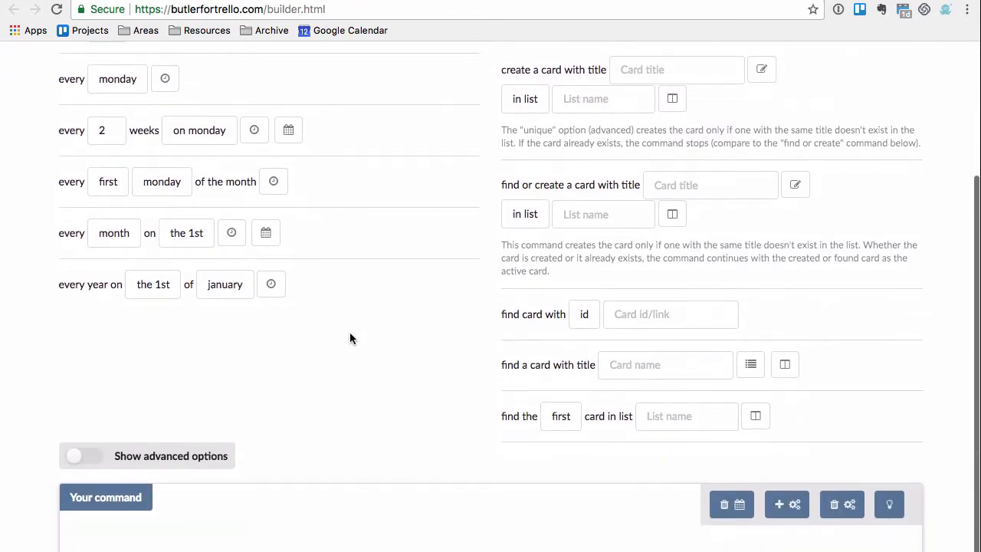
pyautogui.scroll(4, 343, 323)
pyautogui.scroll(1, 343, 328)
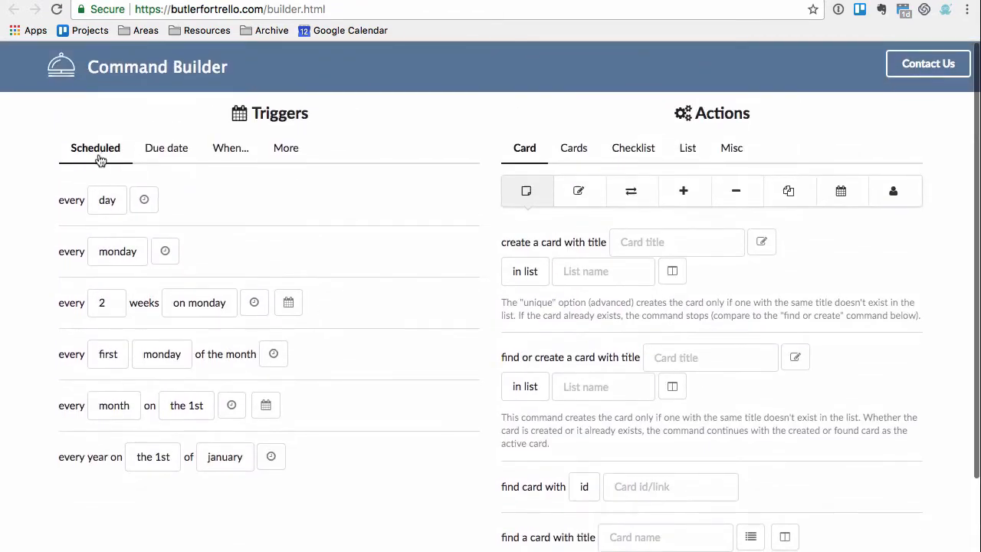
pyautogui.click(96, 207)
pyautogui.click(158, 149)
pyautogui.click(159, 150)
pyautogui.scroll(-1, 178, 162)
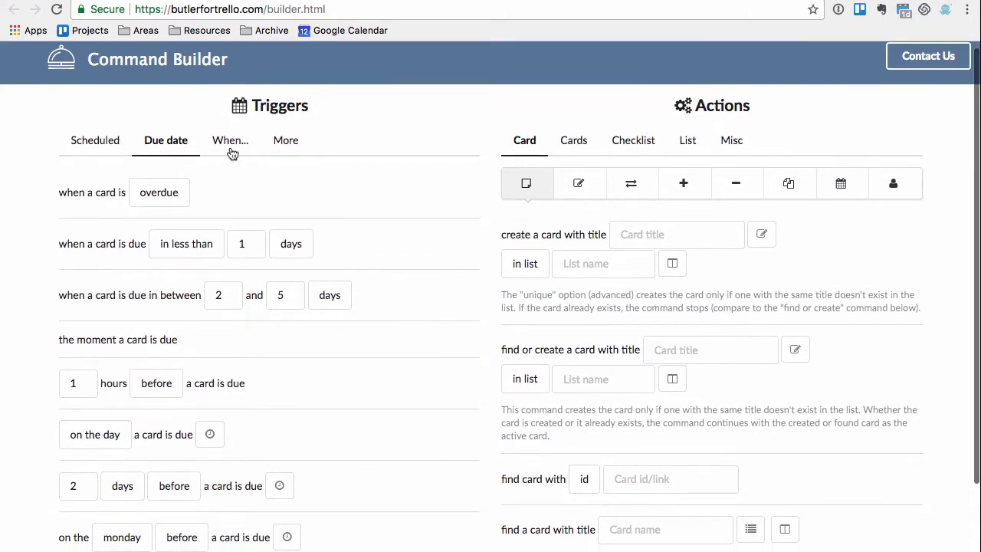
pyautogui.click(230, 148)
# Set the weekly scheduled trigger to run every Friday.
pyautogui.click(110, 151)
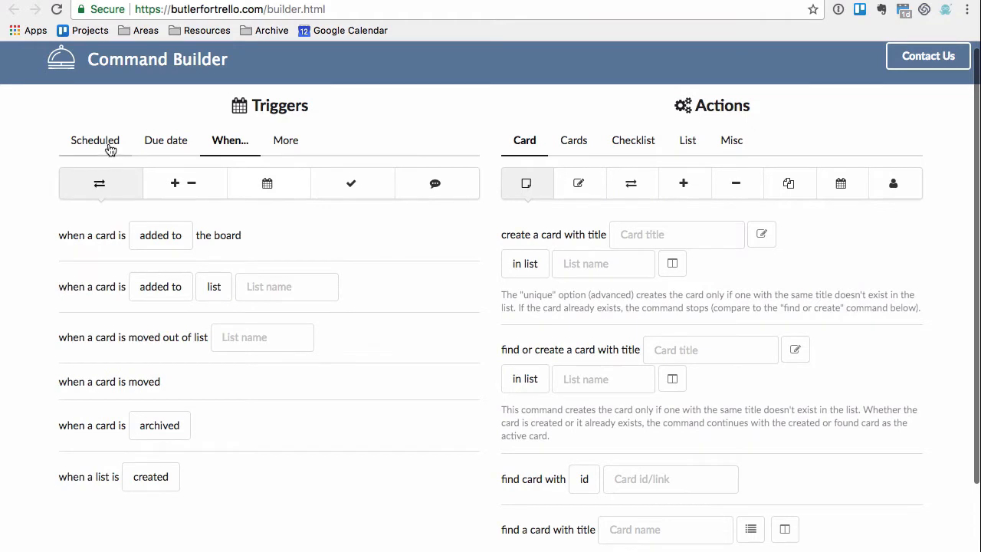
pyautogui.scroll(-1, 322, 259)
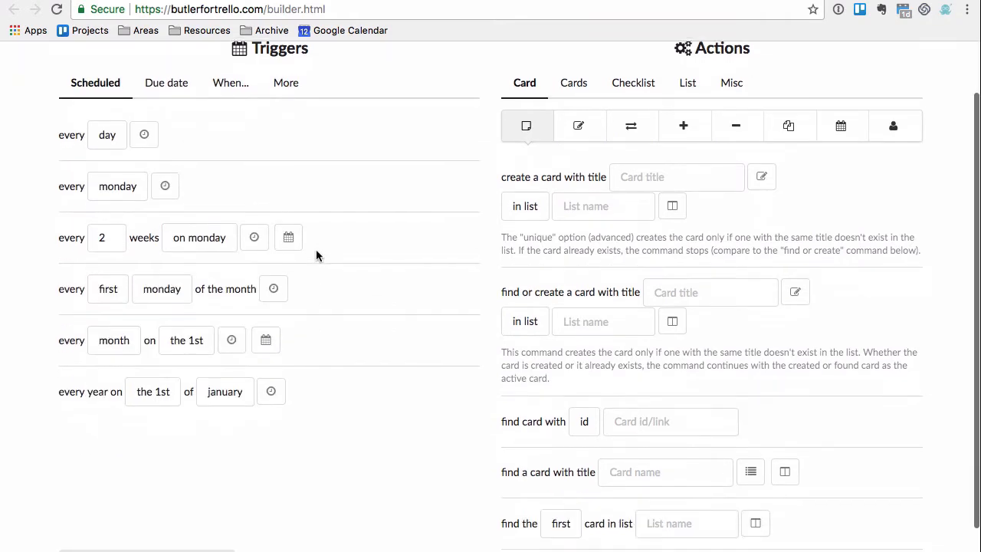
pyautogui.click(115, 187)
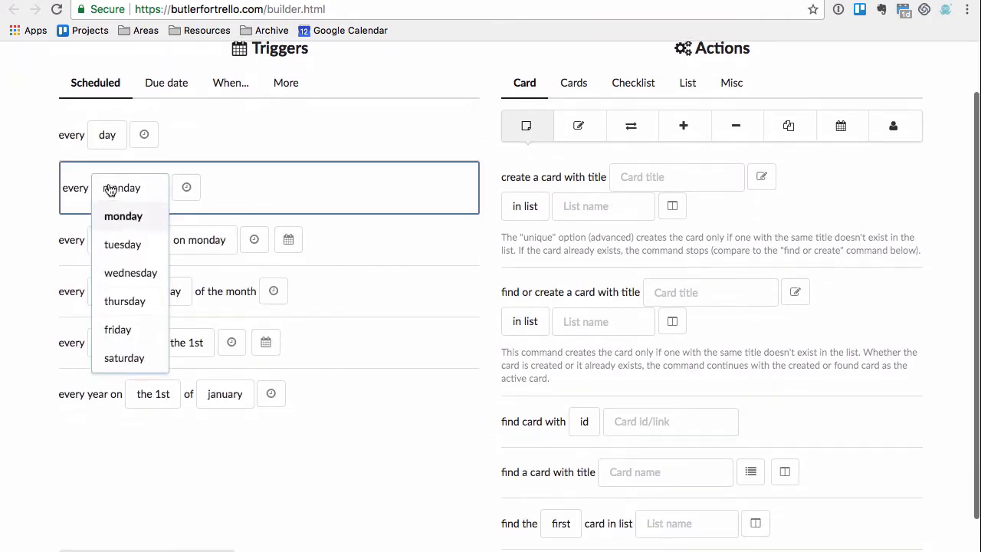
pyautogui.click(121, 329)
# Add a run time of 11:00 am to the Friday trigger.
pyautogui.click(157, 190)
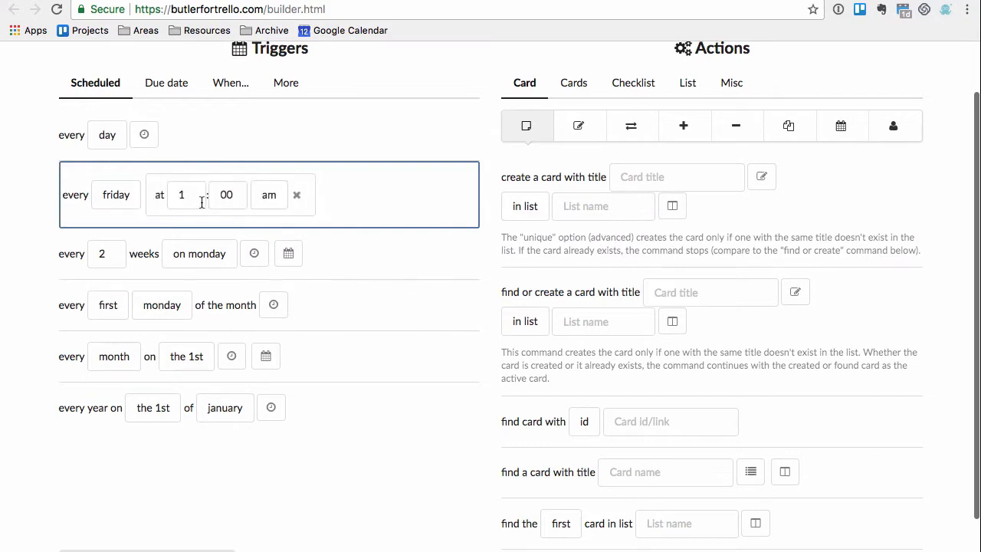
pyautogui.click(192, 195)
pyautogui.write('1')
pyautogui.click(272, 195)
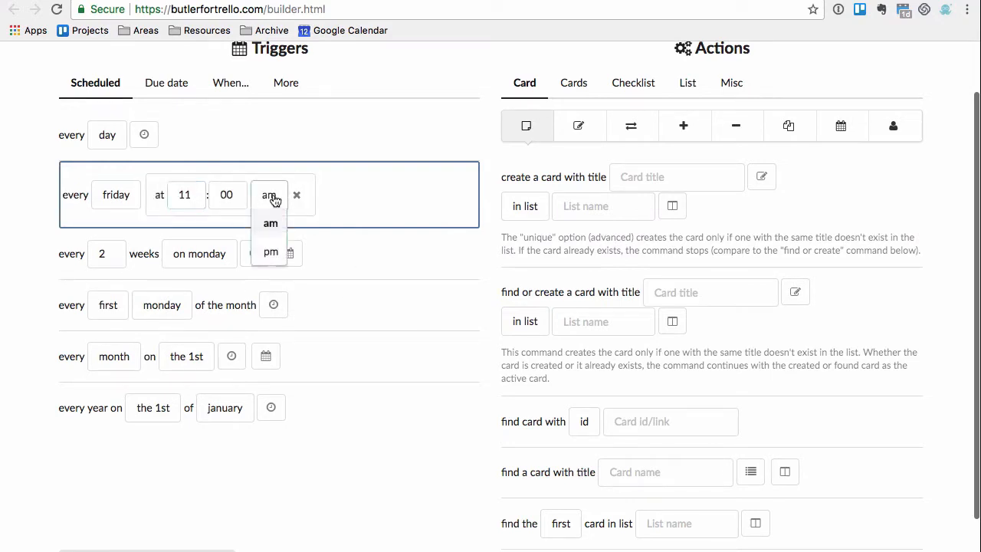
pyautogui.click(269, 252)
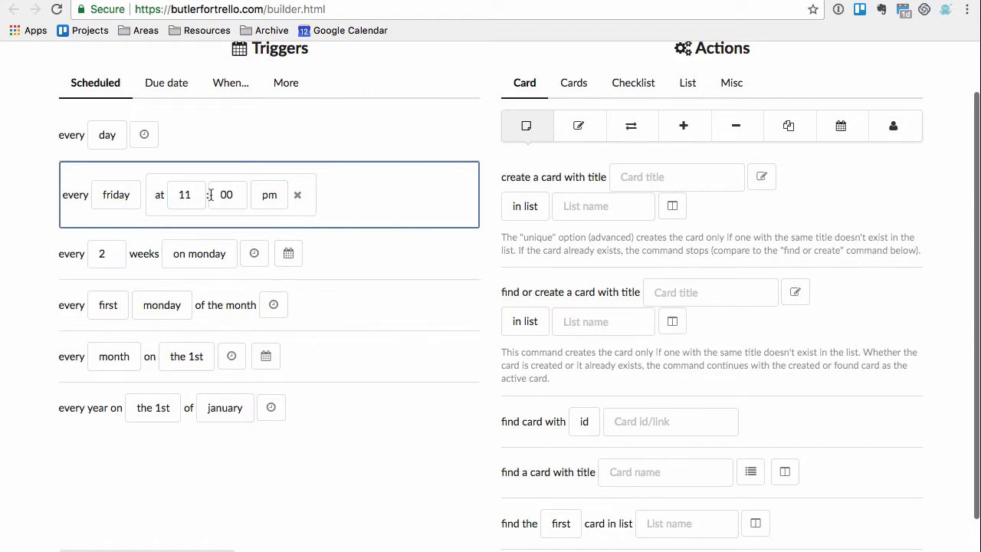
pyautogui.click(268, 196)
pyautogui.click(269, 224)
pyautogui.click(312, 150)
pyautogui.click(318, 217)
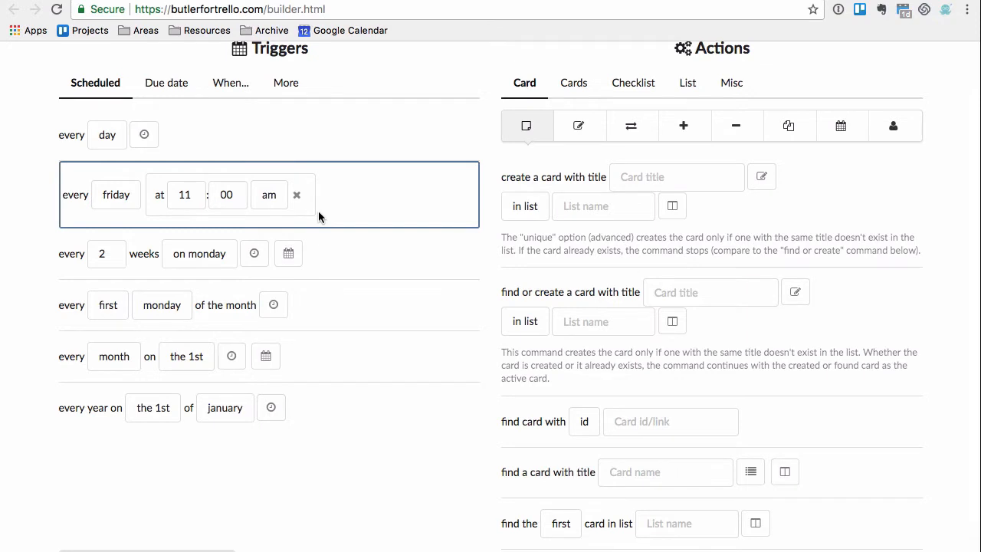
# Examine the single-card actions for adding, moving, editing and creating cards.
pyautogui.scroll(-1, 319, 214)
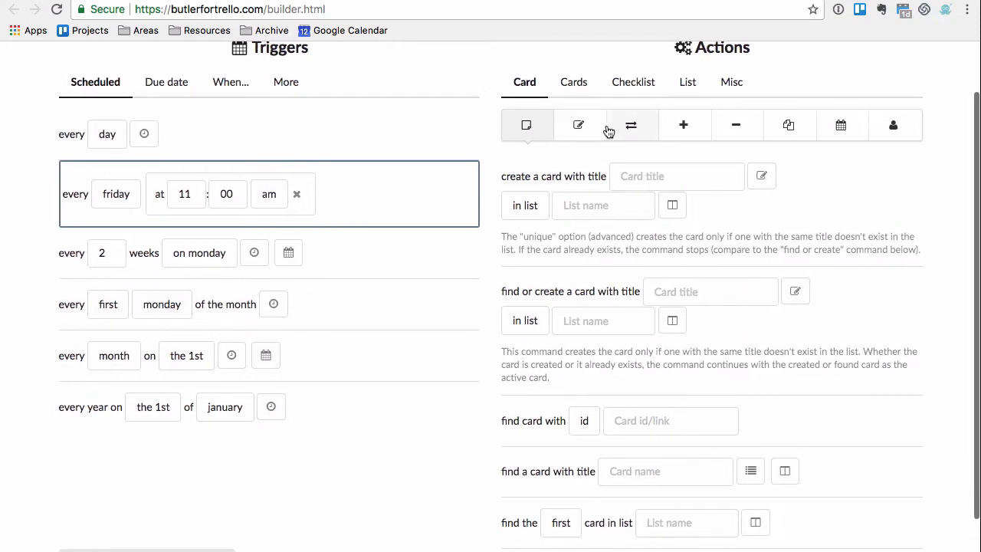
pyautogui.click(684, 130)
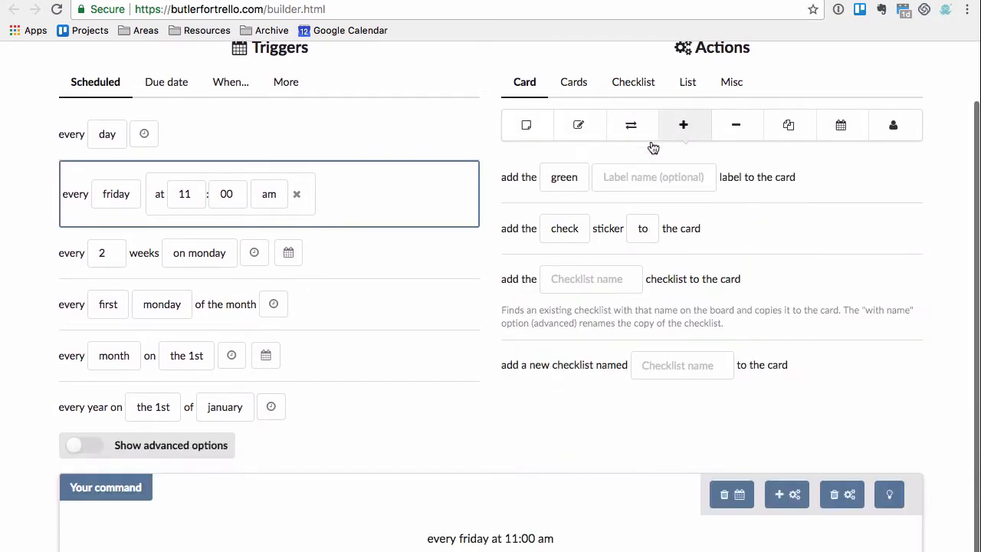
pyautogui.click(631, 125)
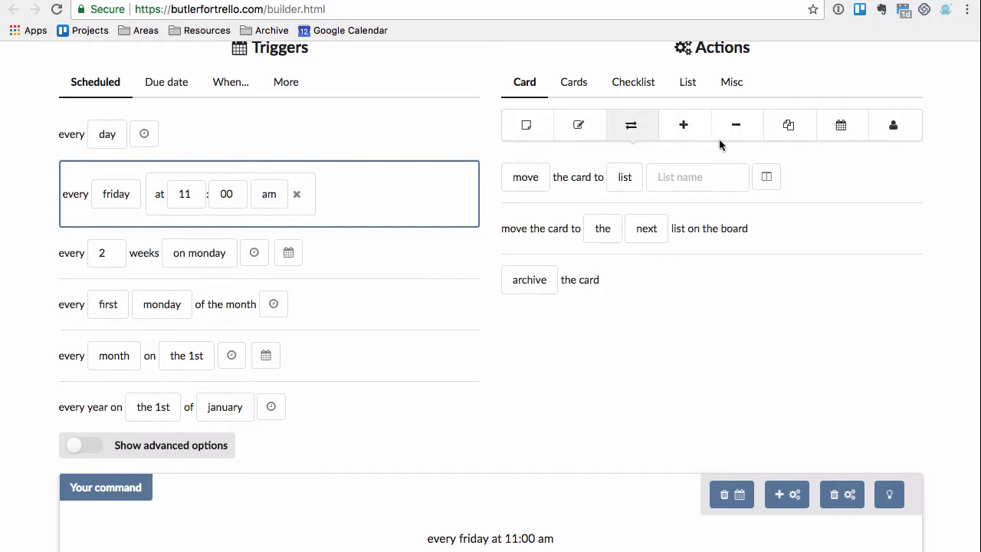
pyautogui.click(581, 127)
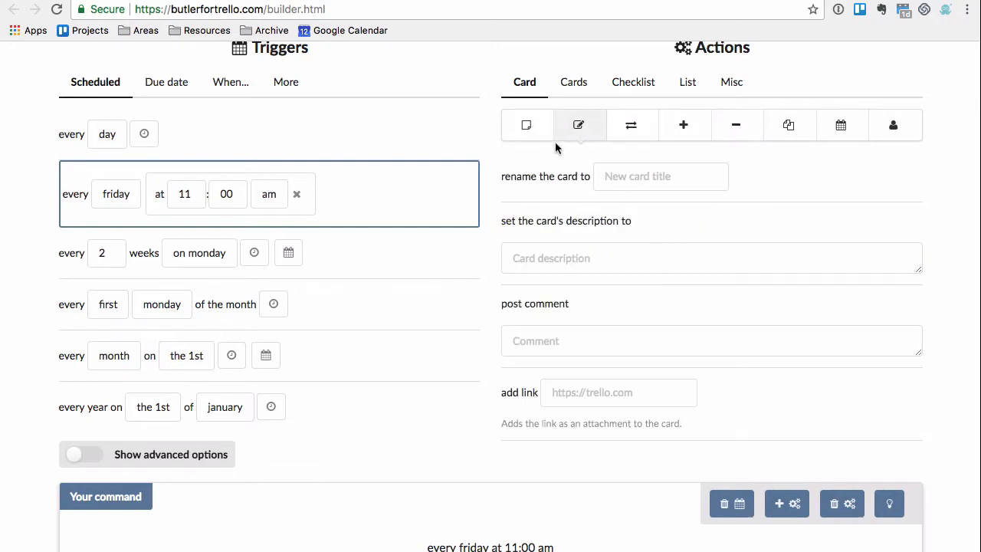
pyautogui.click(528, 132)
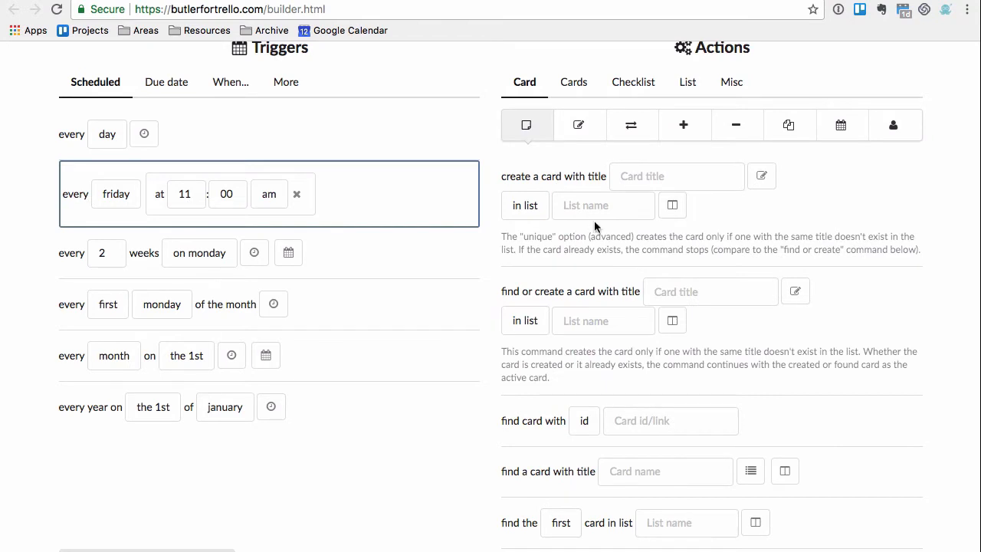
pyautogui.scroll(-2, 594, 220)
pyautogui.scroll(4, 591, 192)
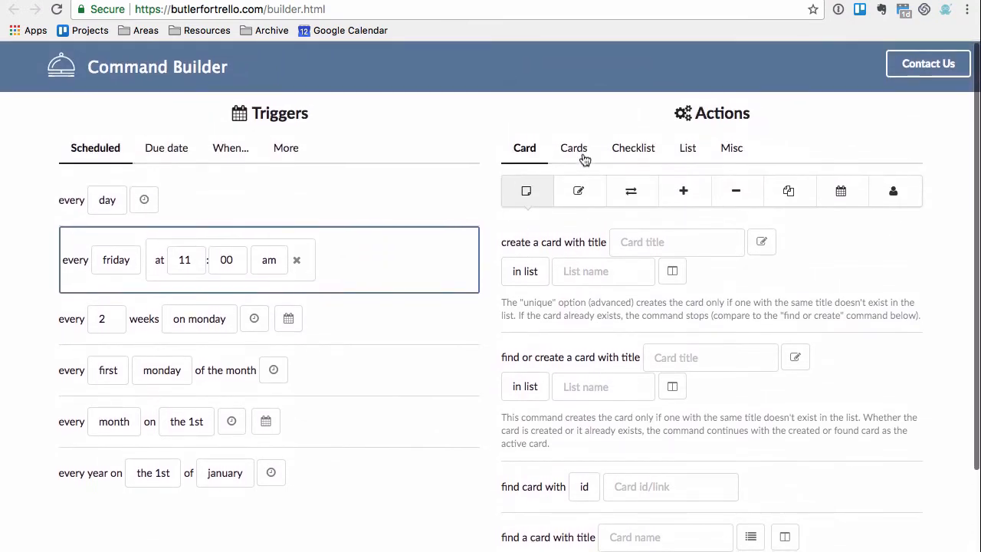
# Choose the multi-card action that moves all the cards in a list and set the source list to "Done".
pyautogui.click(582, 154)
pyautogui.scroll(-1, 599, 235)
pyautogui.click(532, 216)
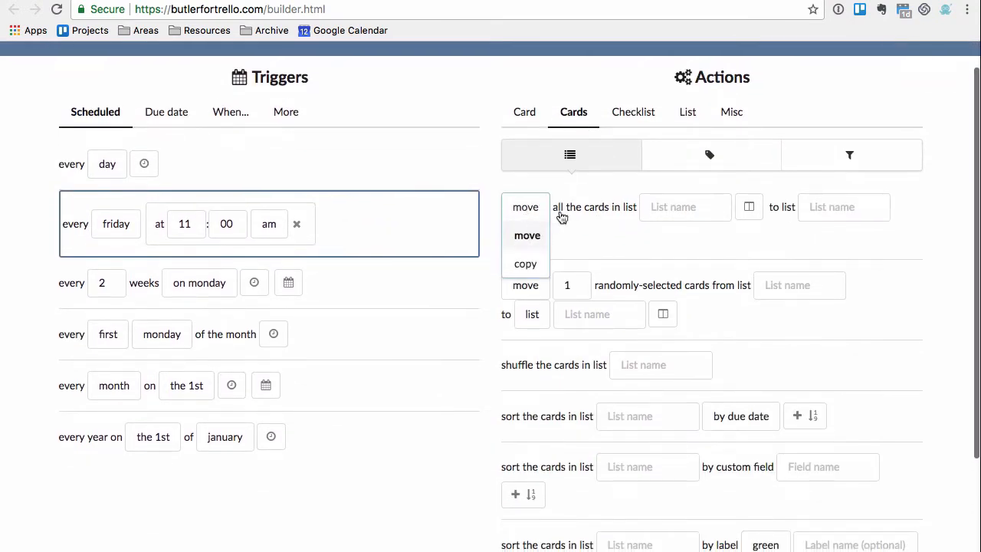
pyautogui.click(679, 208)
pyautogui.write('Done')
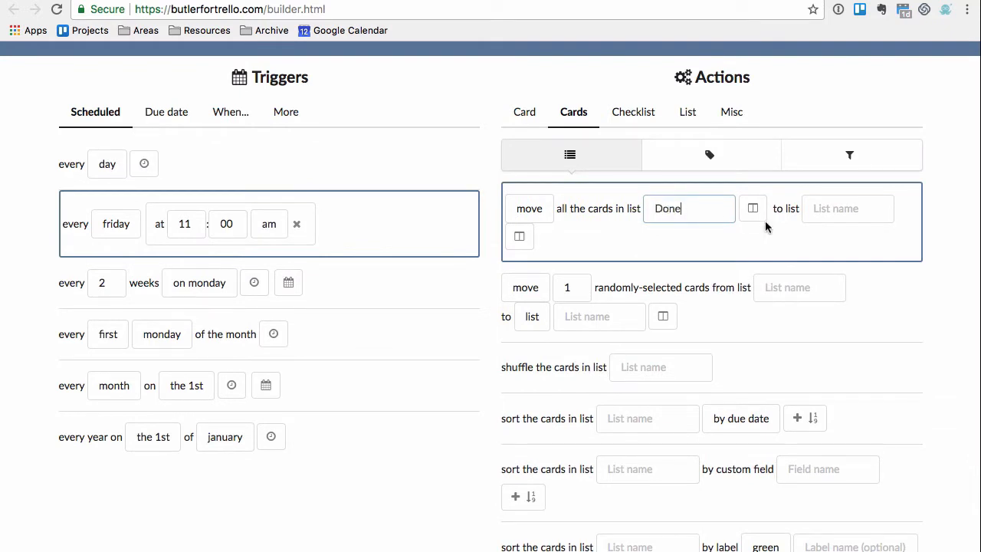
# Specify the source board for the move action by pasting the Able Business Radio board name from the clipboard history.
pyautogui.click(757, 213)
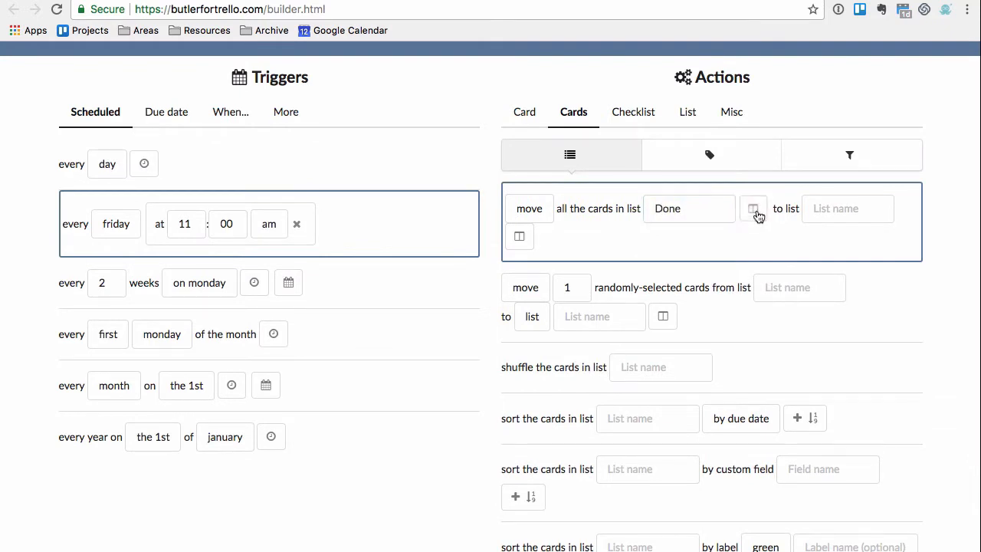
pyautogui.click(582, 243)
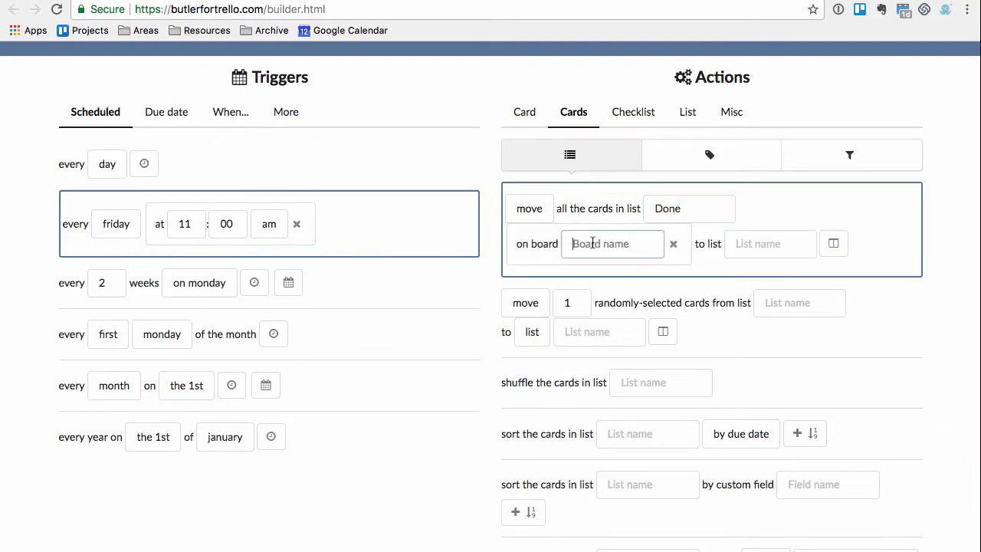
pyautogui.press('alt+super+c')
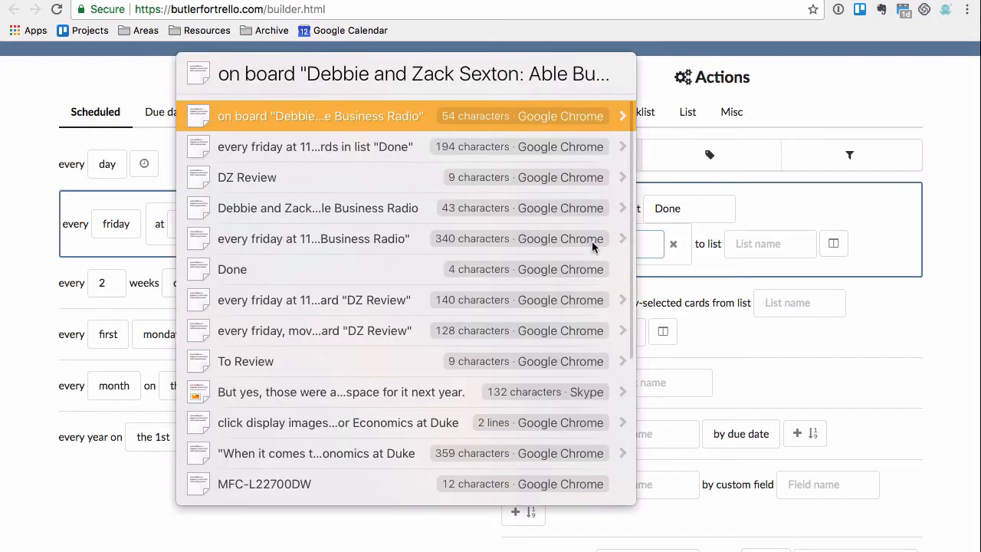
pyautogui.press('Down')
pyautogui.press('Down')
pyautogui.press('Down')
pyautogui.press('Return')
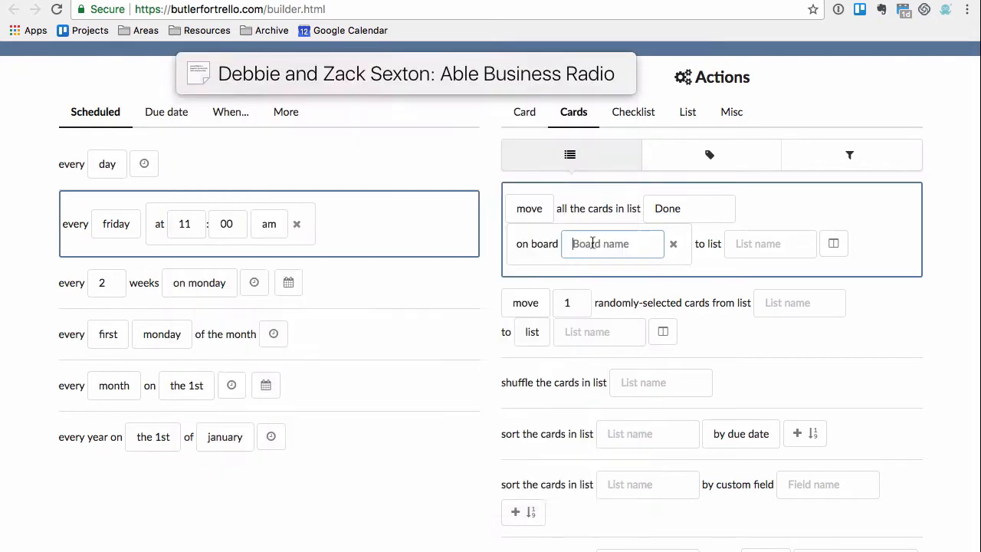
# Set the move action's destination to list "To Review" on board "DZ Review".
pyautogui.click(750, 244)
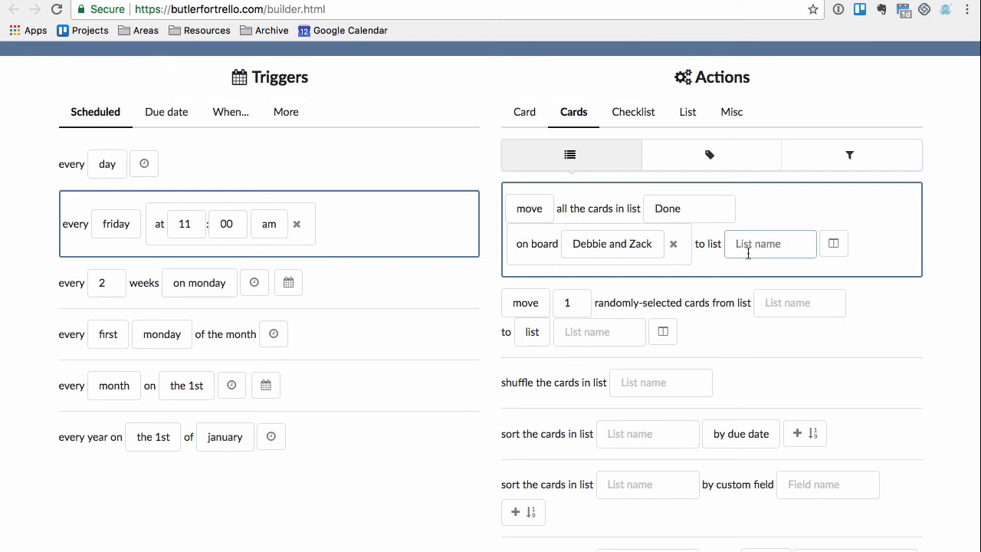
pyautogui.write('To Review')
pyautogui.click(834, 243)
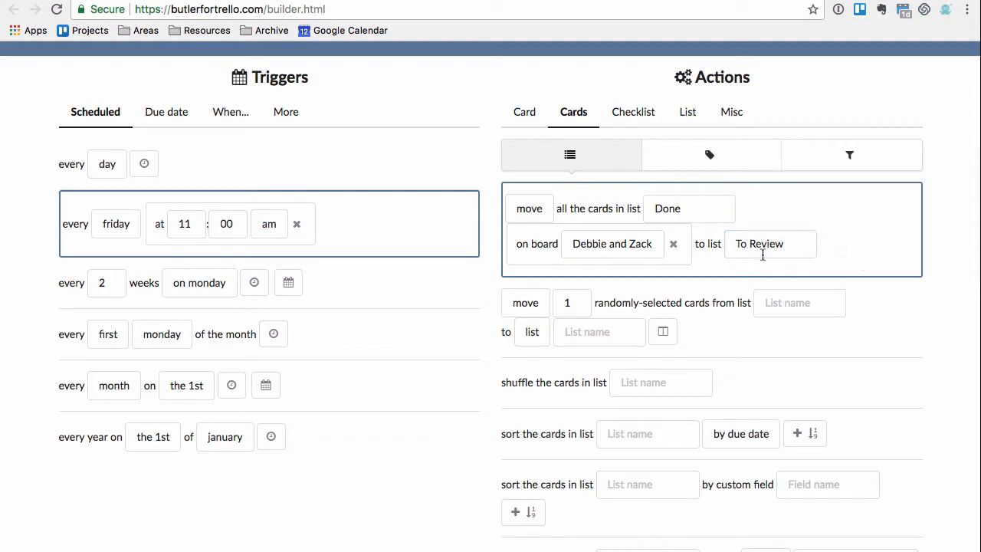
pyautogui.click(587, 285)
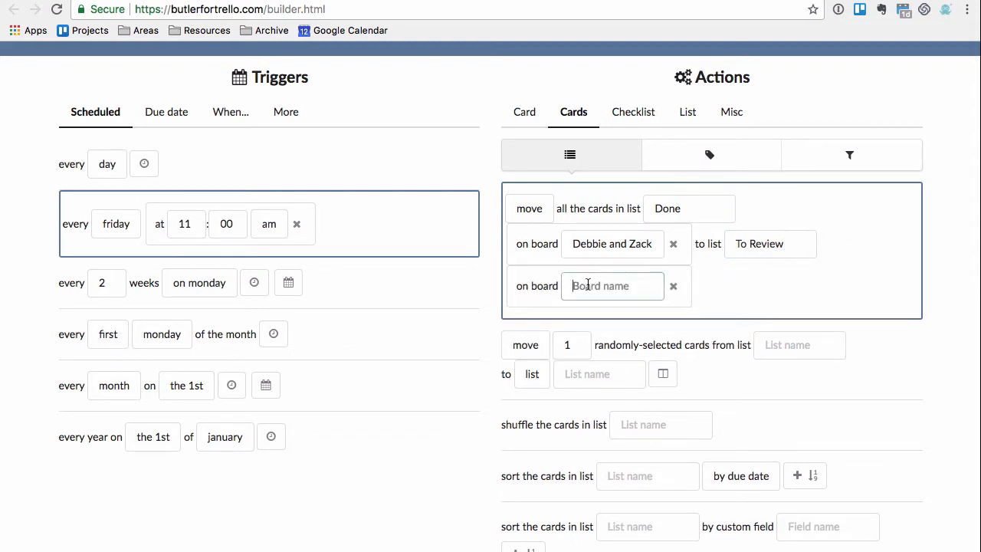
pyautogui.write('DZ REview')
# Choose the action that archives all the cards in a list and set its list to "Done".
pyautogui.scroll(-2, 595, 279)
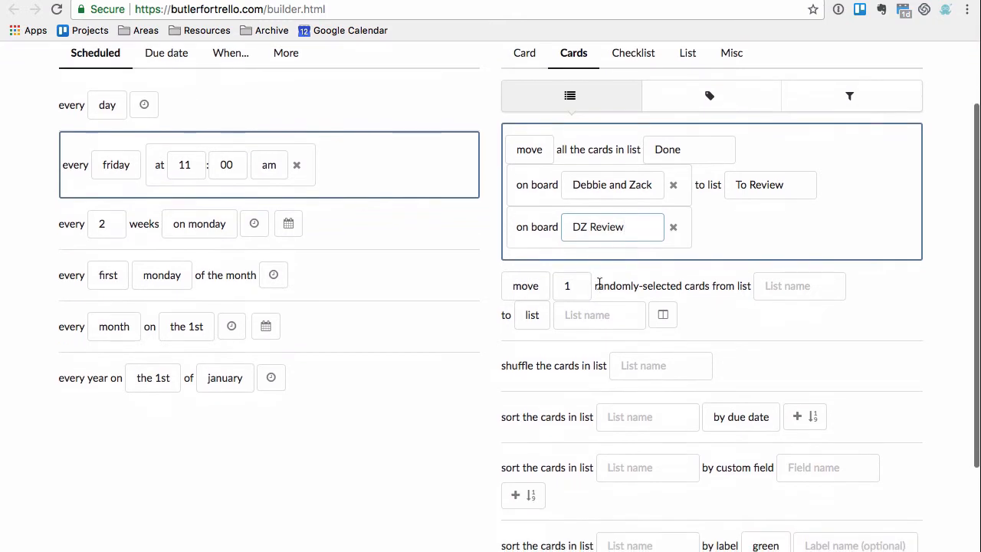
pyautogui.scroll(-4, 727, 215)
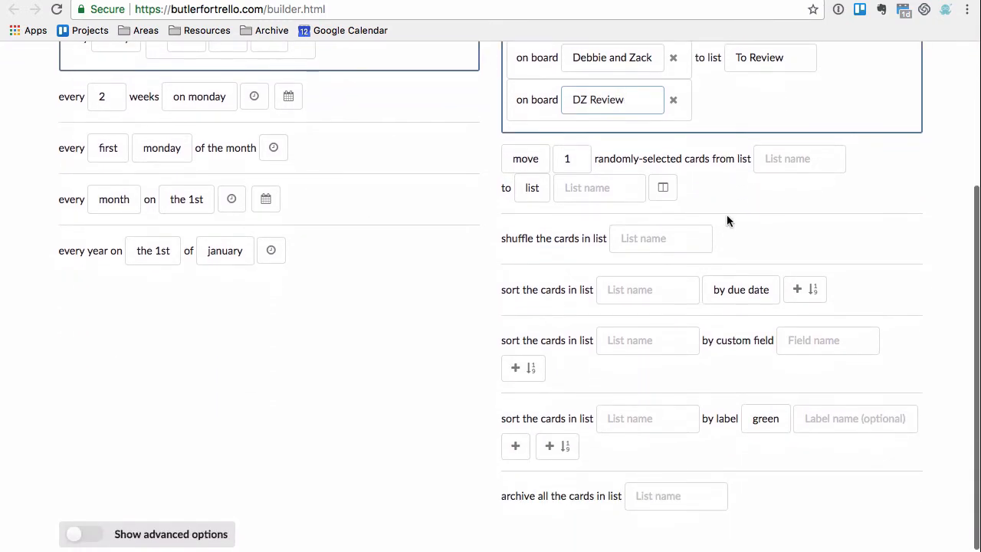
pyautogui.click(644, 493)
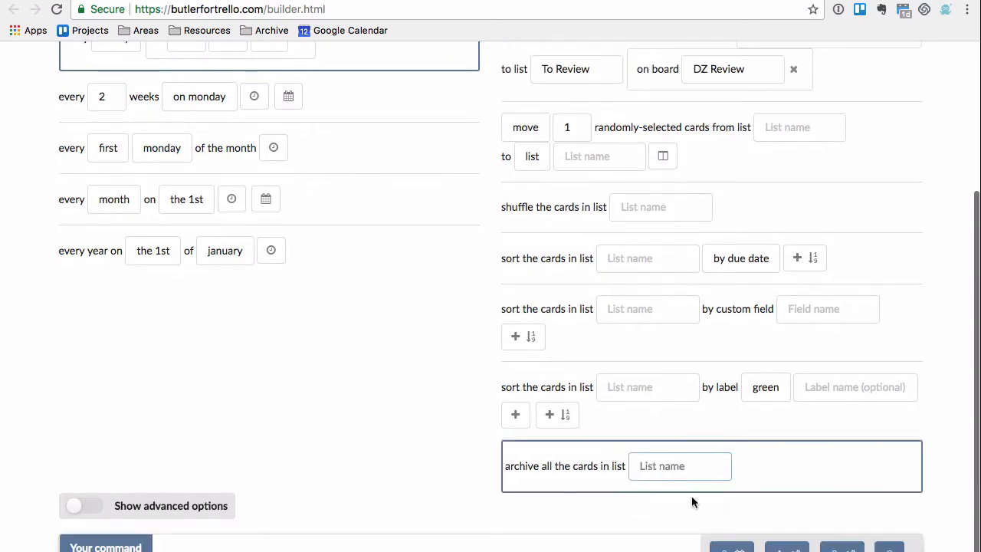
pyautogui.write('Done')
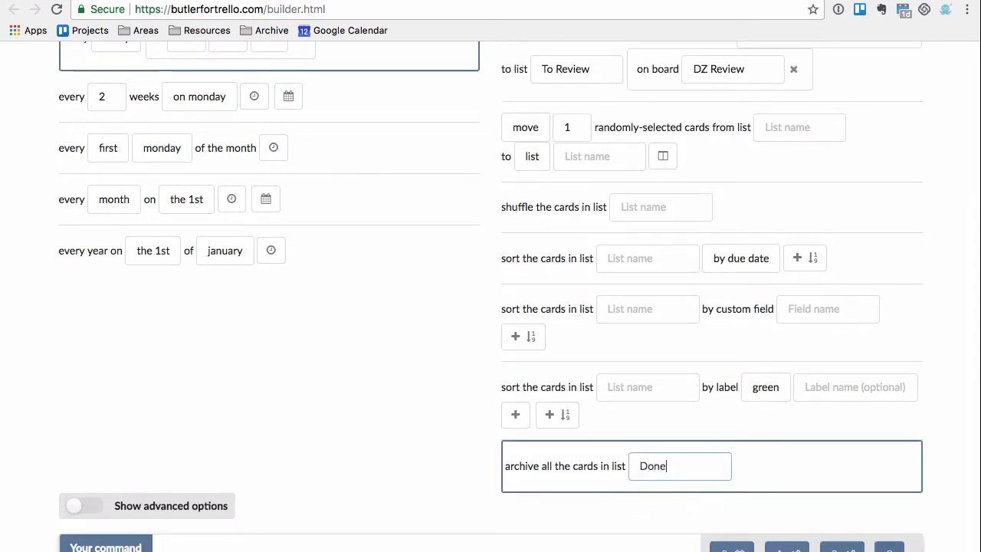
pyautogui.scroll(-2, 593, 422)
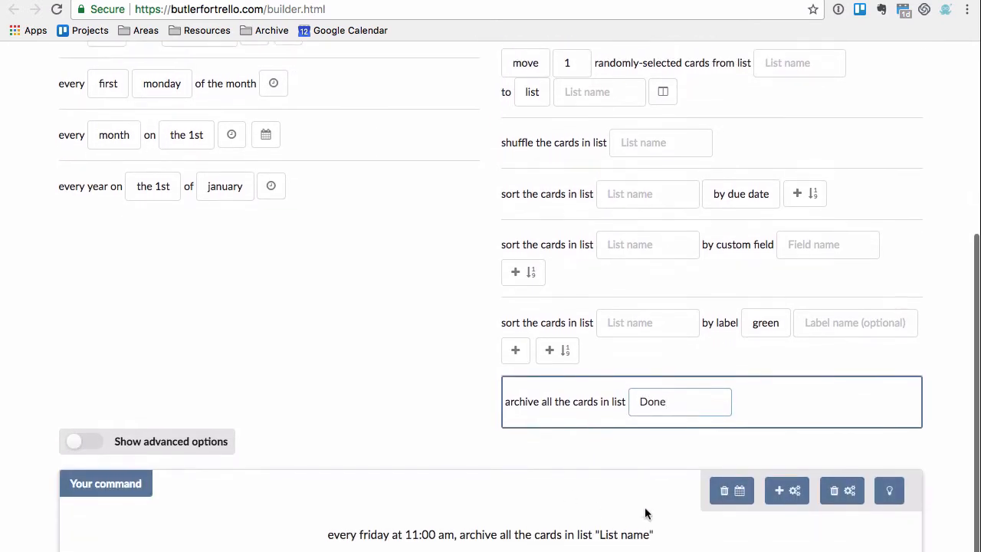
# Return the command to the move action, then append archiving all the cards in list "Done" as another action.
pyautogui.click(662, 534)
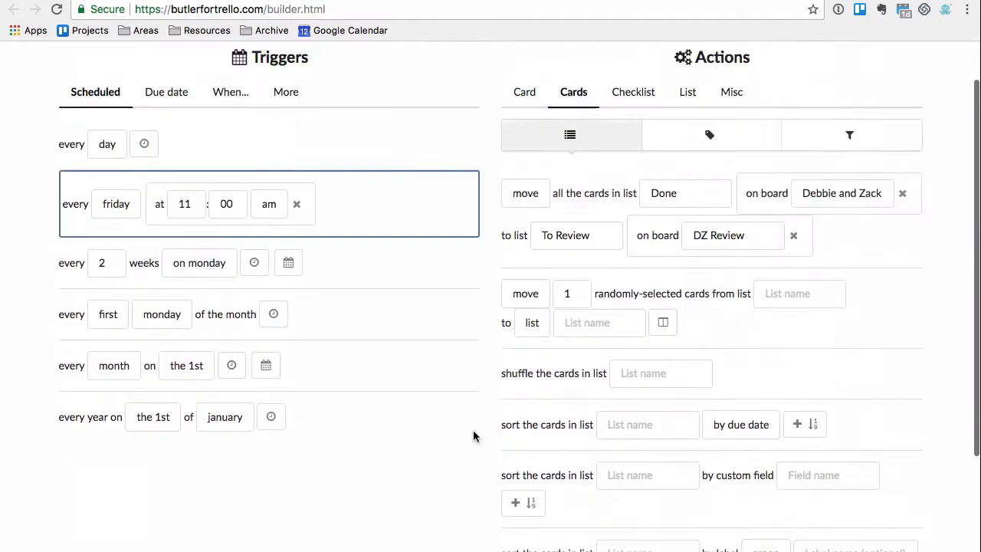
pyautogui.scroll(2, 473, 434)
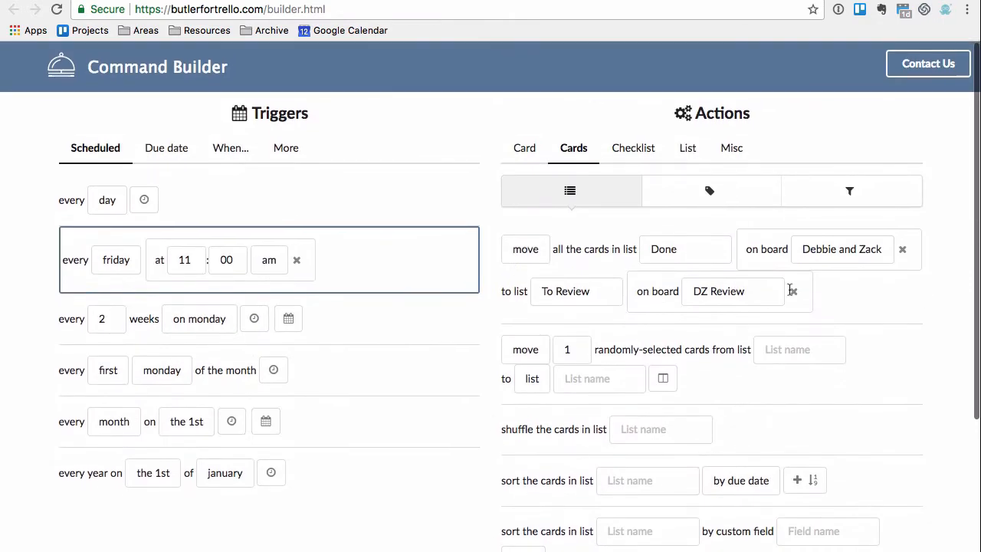
pyautogui.scroll(-4, 879, 297)
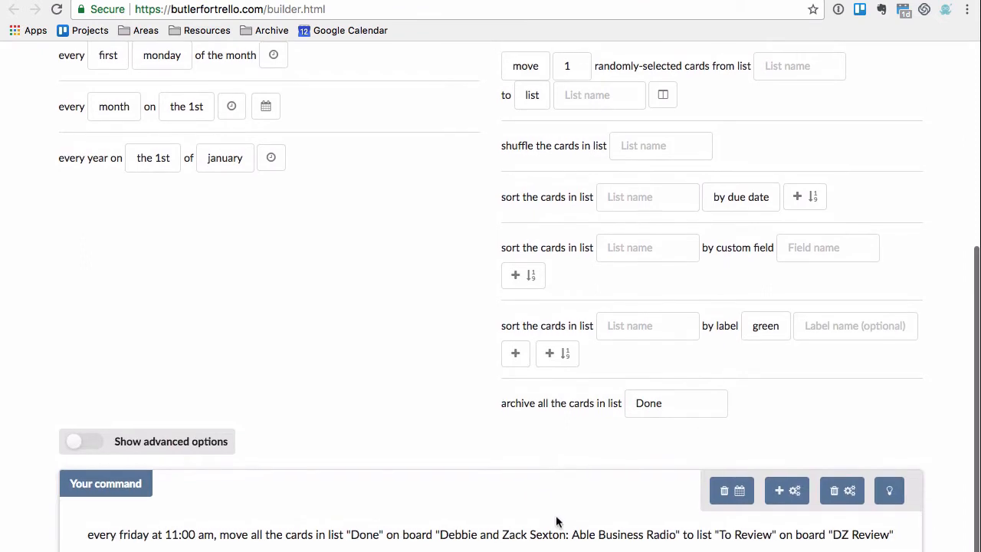
pyautogui.click(787, 490)
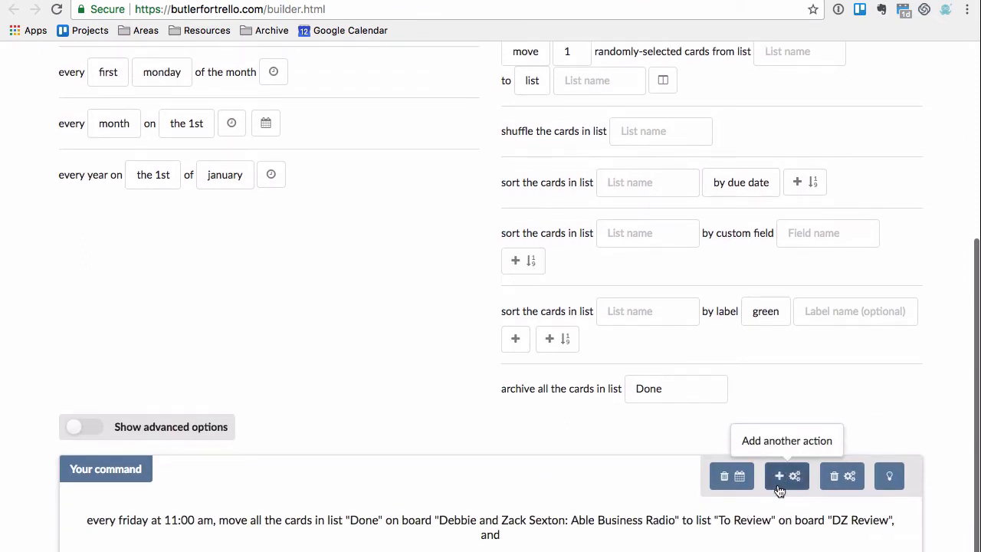
pyautogui.click(571, 389)
# Review the chosen trigger and actions and copy the full text of the generated command.
pyautogui.scroll(5, 567, 406)
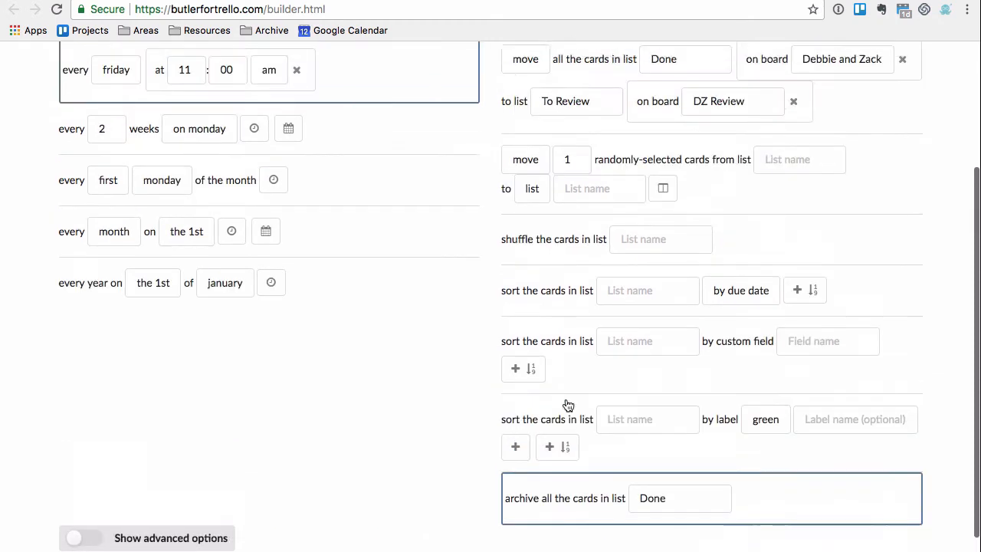
pyautogui.scroll(-3, 386, 236)
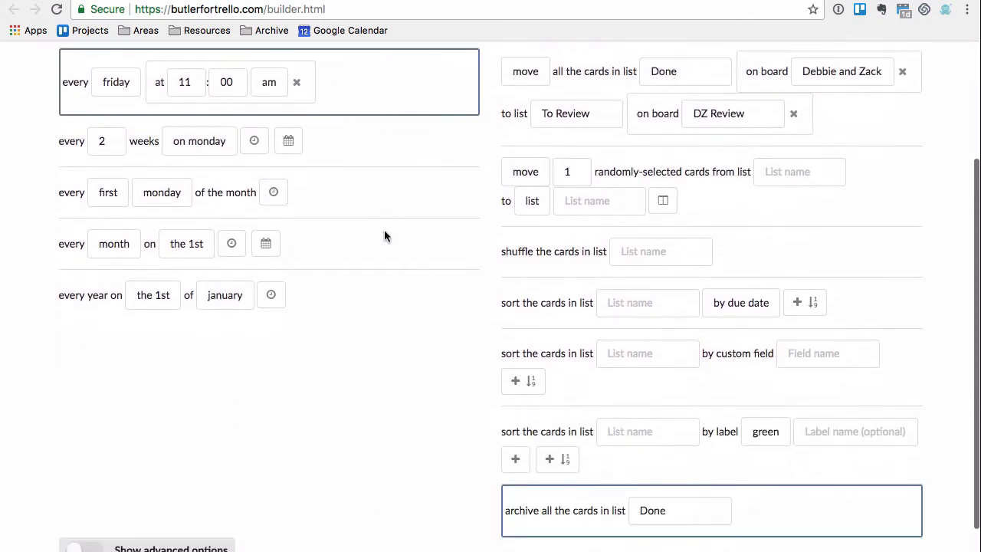
pyautogui.scroll(-4, 451, 230)
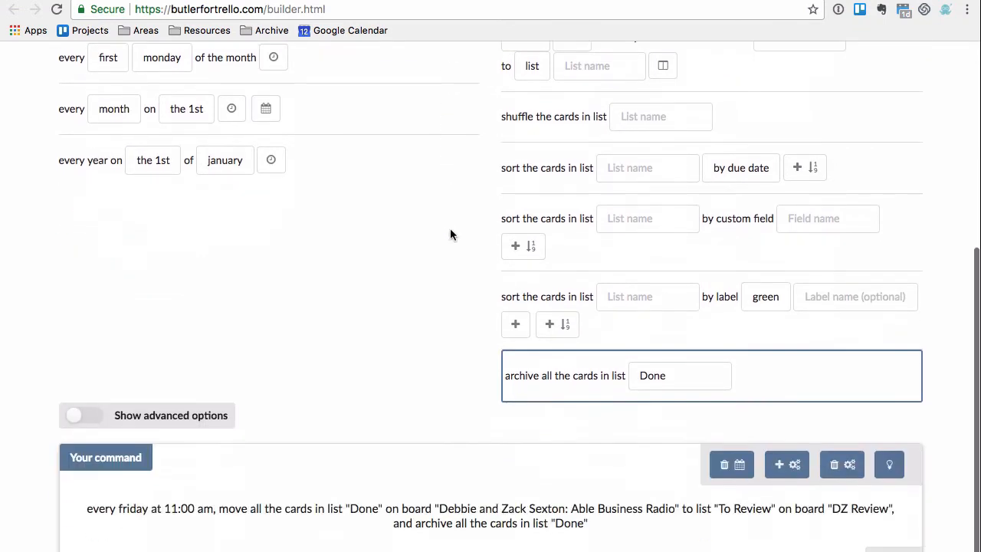
pyautogui.moveTo(598, 537); pyautogui.dragTo(58, 515)
pyautogui.hotkey('ctrl', 'c')
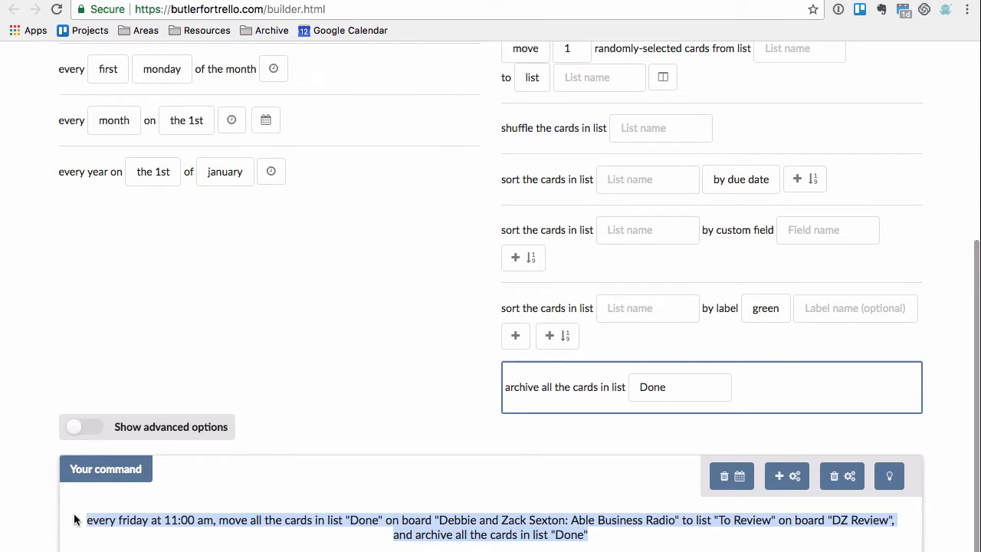
# Return to the Able Business Radio board and add the copied Friday 11:00 am command as a new card in the Butler list.
pyautogui.hotkey('ctrl', 'shift', 'Tab')
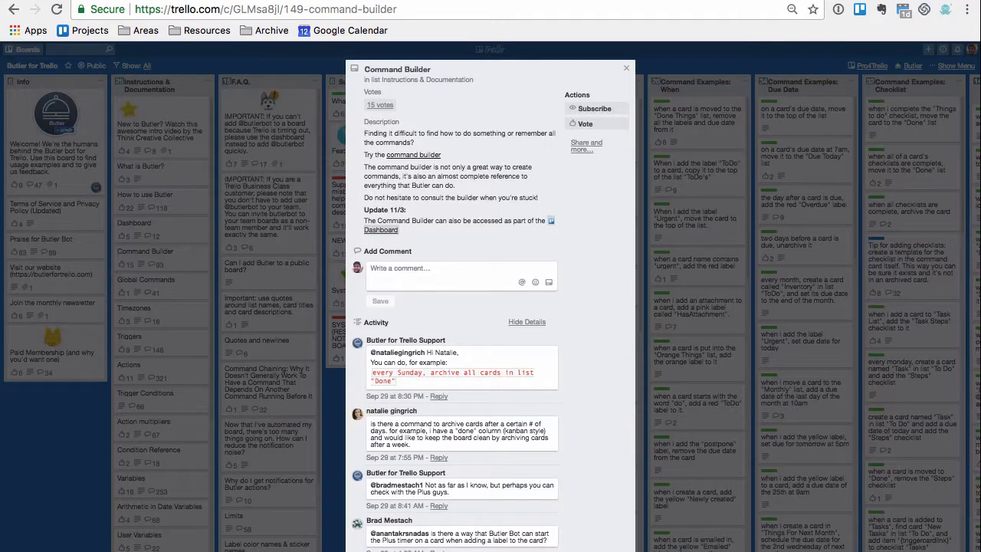
pyautogui.hotkey('ctrl', 'shift', 'Tab')
pyautogui.hotkey('ctrl', 'shift', 'Tab')
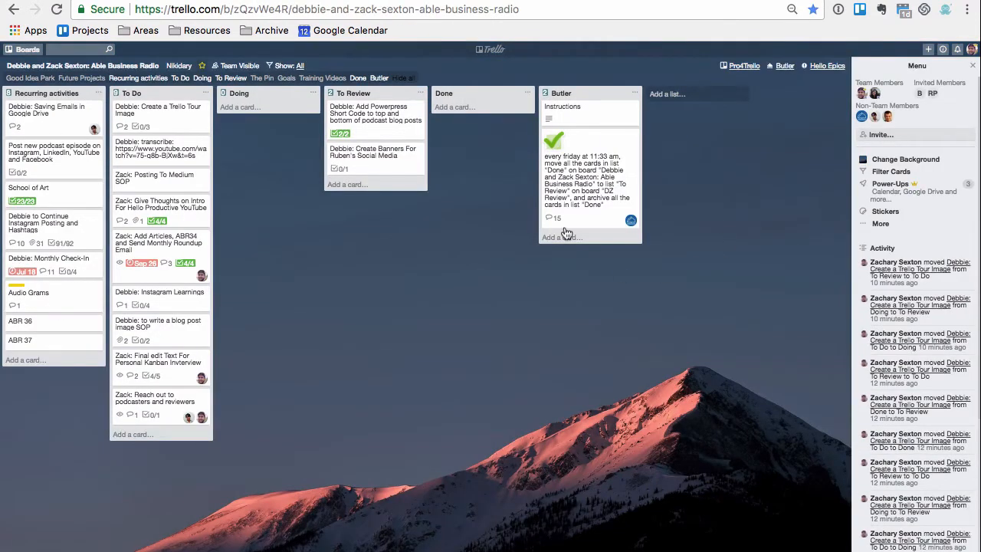
pyautogui.click(558, 238)
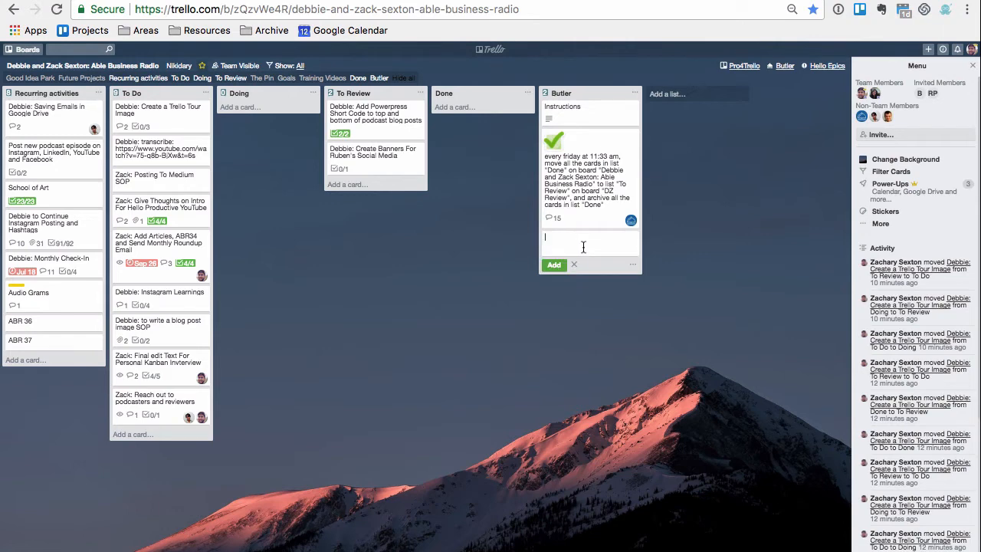
pyautogui.hotkey('ctrl', 'v')
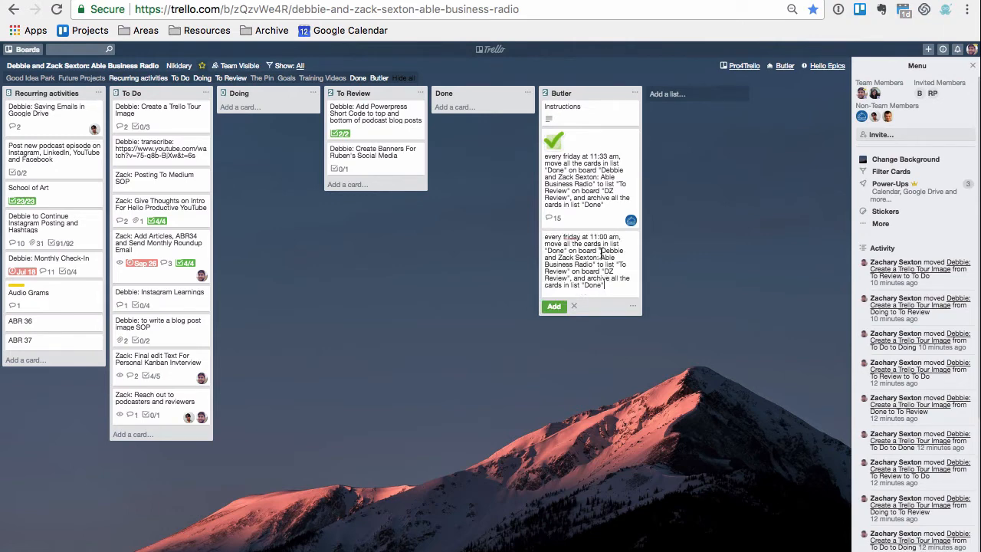
pyautogui.click(553, 311)
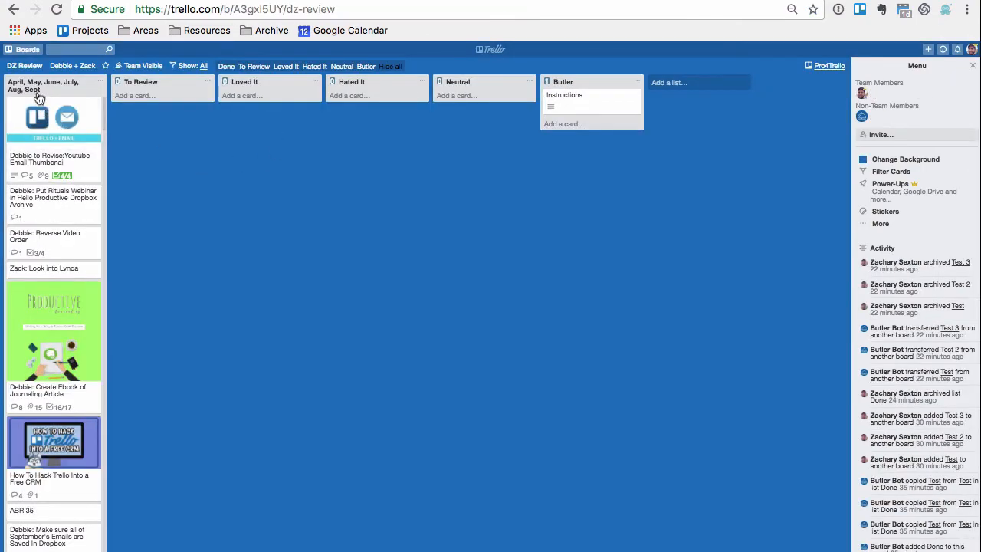
# Look through the cards in the "April, May, June, July, Aug, Sept" list on the DZ Review board, then return to the Able Business Radio board.
pyautogui.scroll(-15, 48, 345)
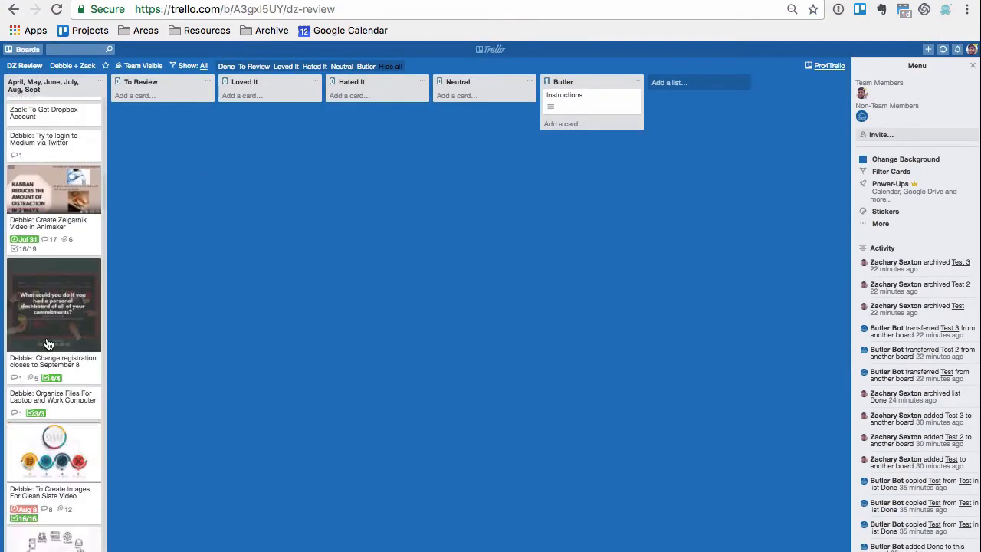
pyautogui.scroll(-15, 47, 345)
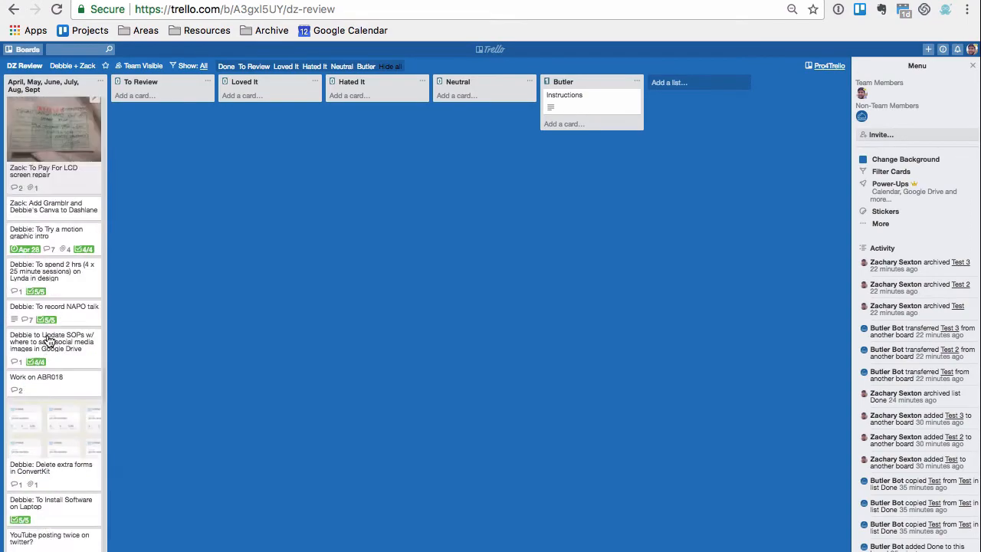
pyautogui.scroll(-15, 50, 339)
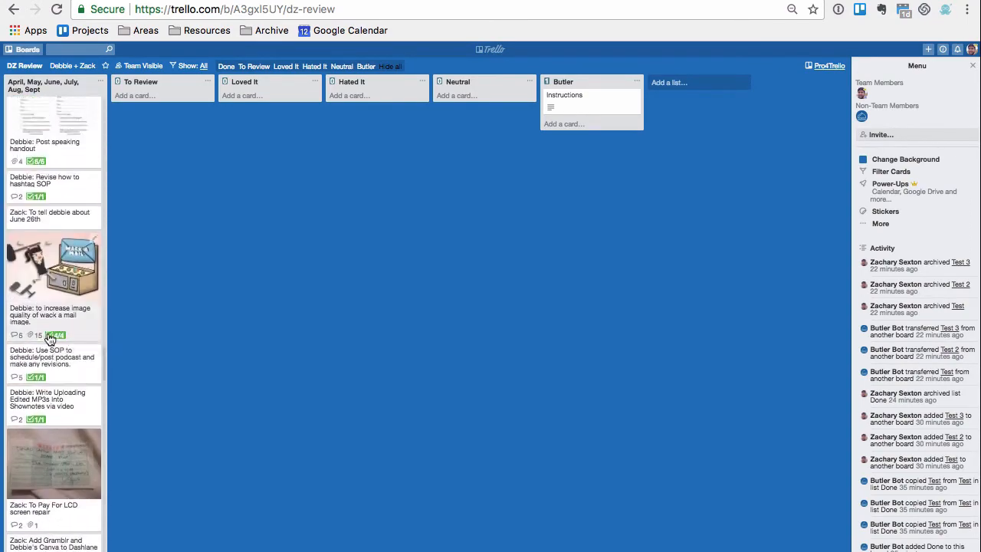
pyautogui.scroll(-15, 50, 339)
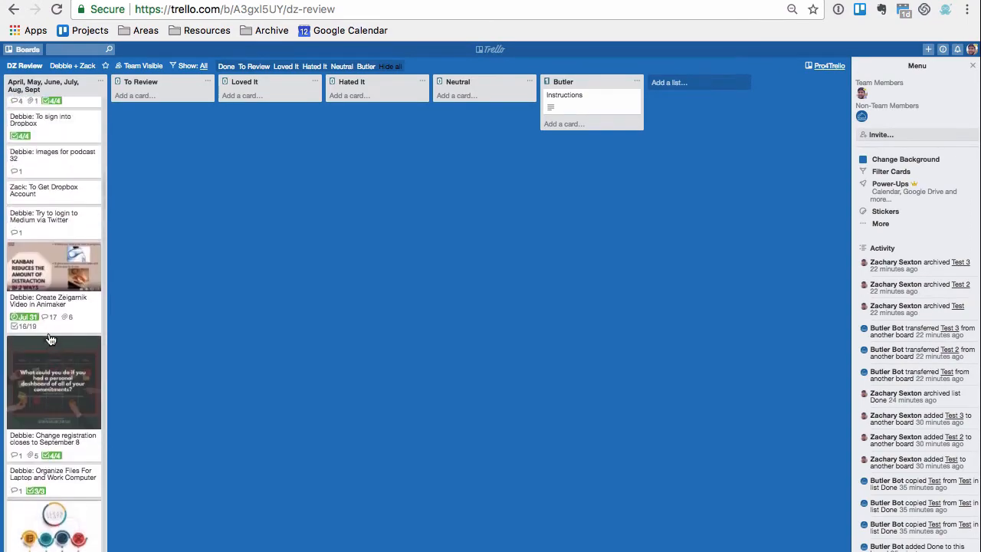
pyautogui.scroll(10, 49, 337)
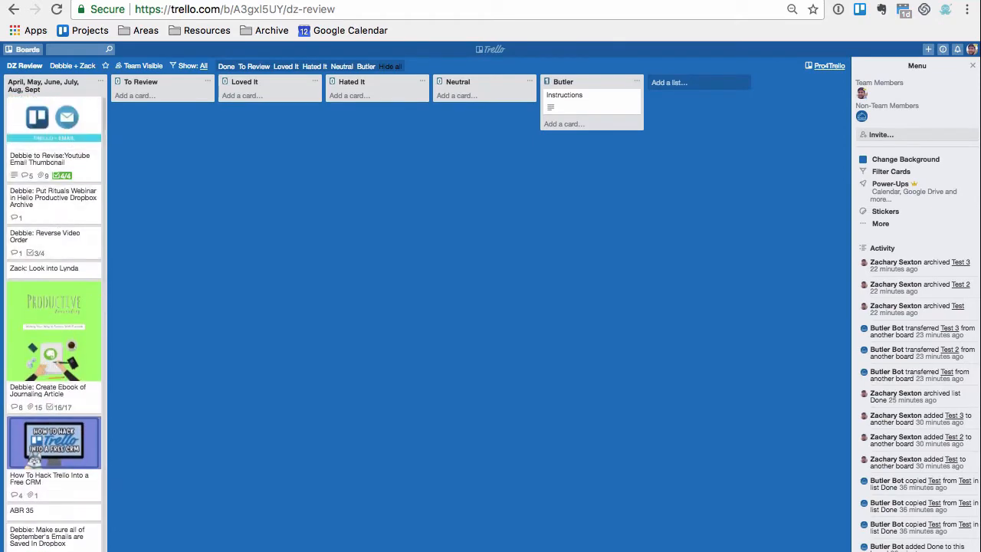
pyautogui.click(211, 1)
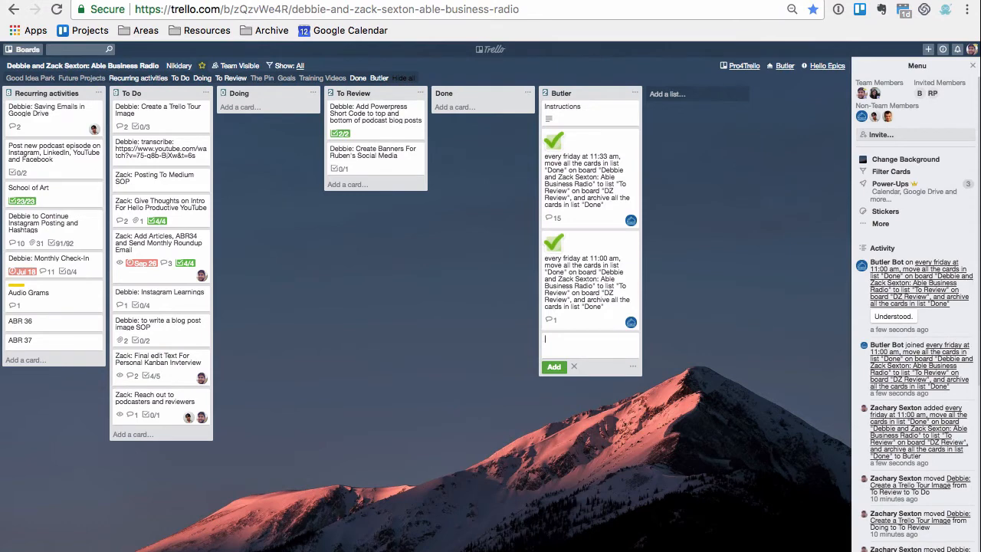
# Close the Command Builder card on the Butler for Trello board and look over the board list in the Butler dashboard.
pyautogui.click(236, 0)
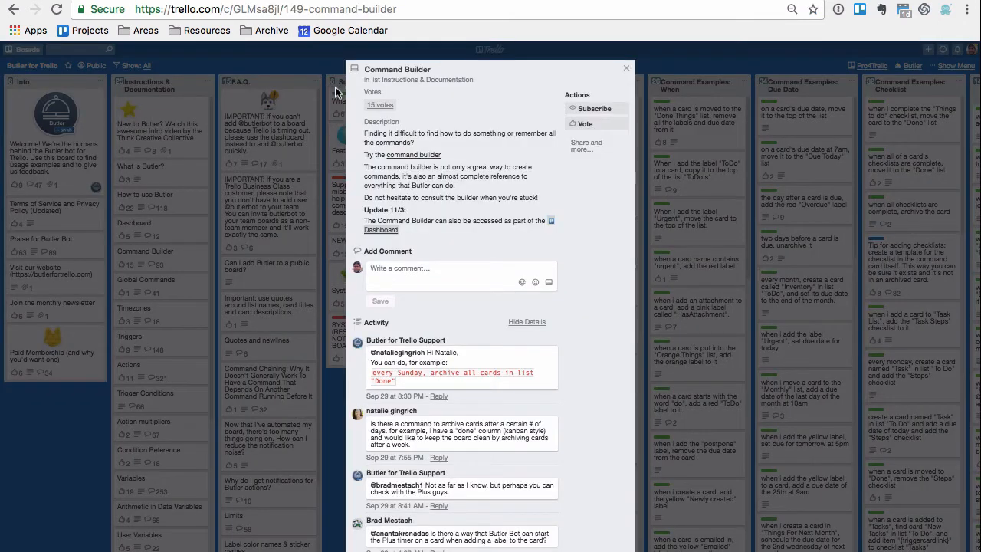
pyautogui.click(627, 73)
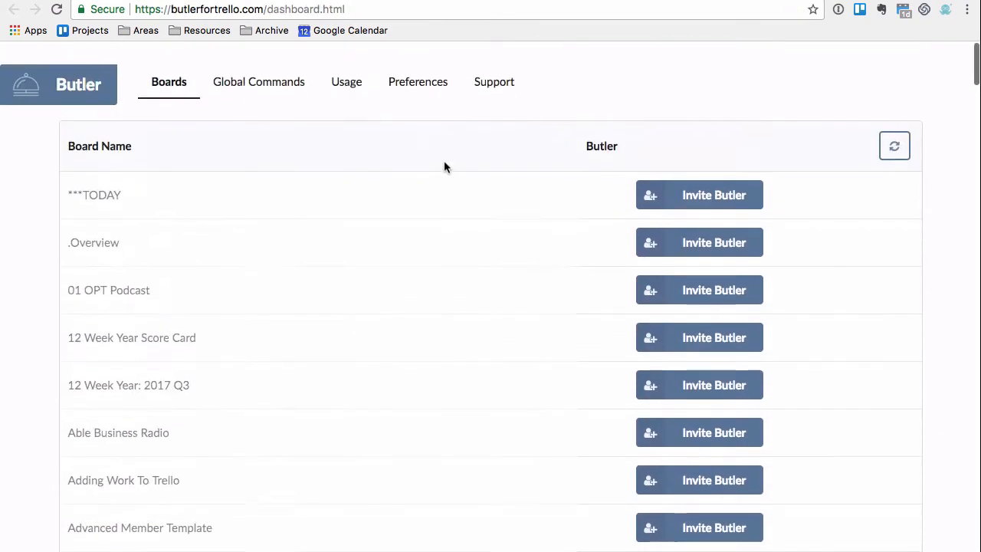
pyautogui.scroll(-3, 447, 230)
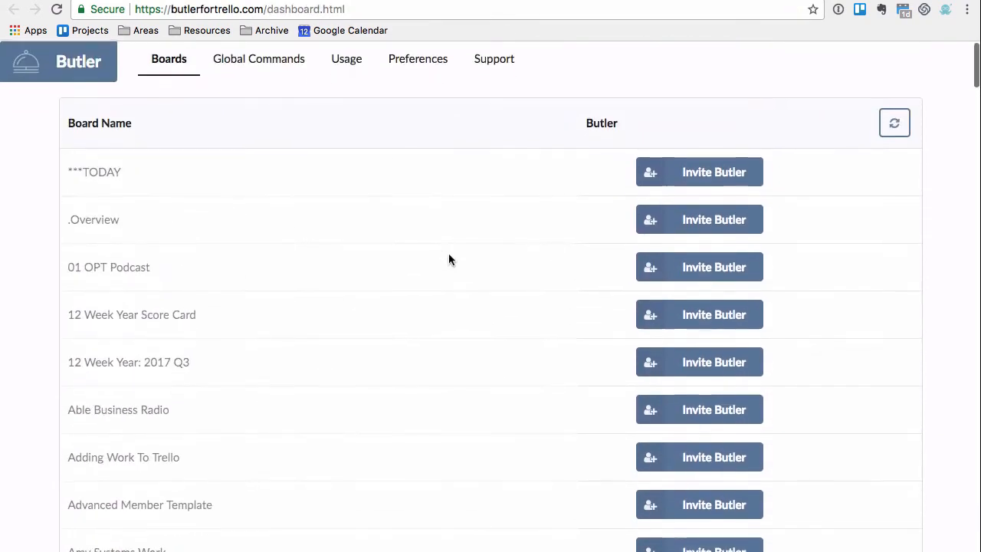
pyautogui.scroll(-1, 448, 254)
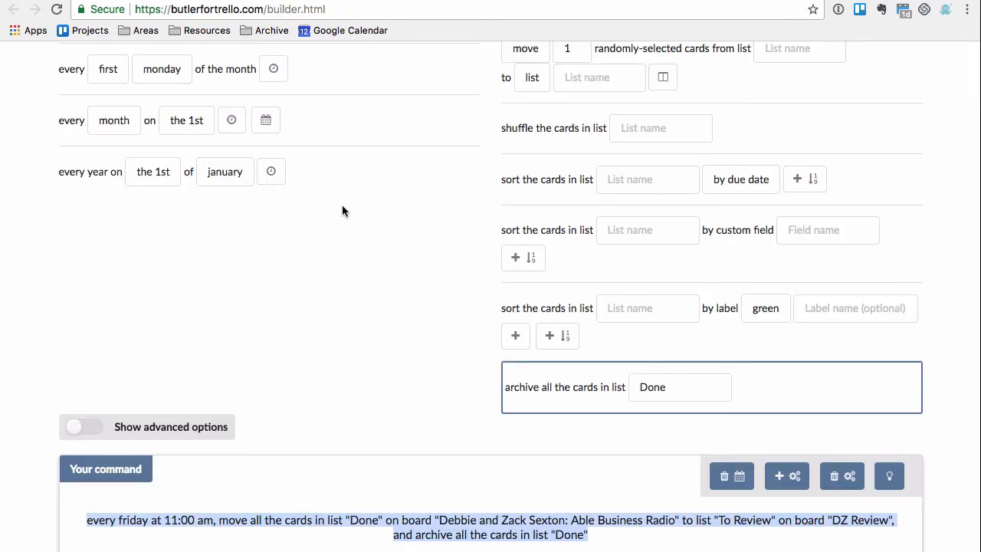
# Review the Friday trigger, the move and archive actions, and the generated command text in the command builder.
pyautogui.scroll(4, 342, 205)
pyautogui.scroll(-1, 245, 236)
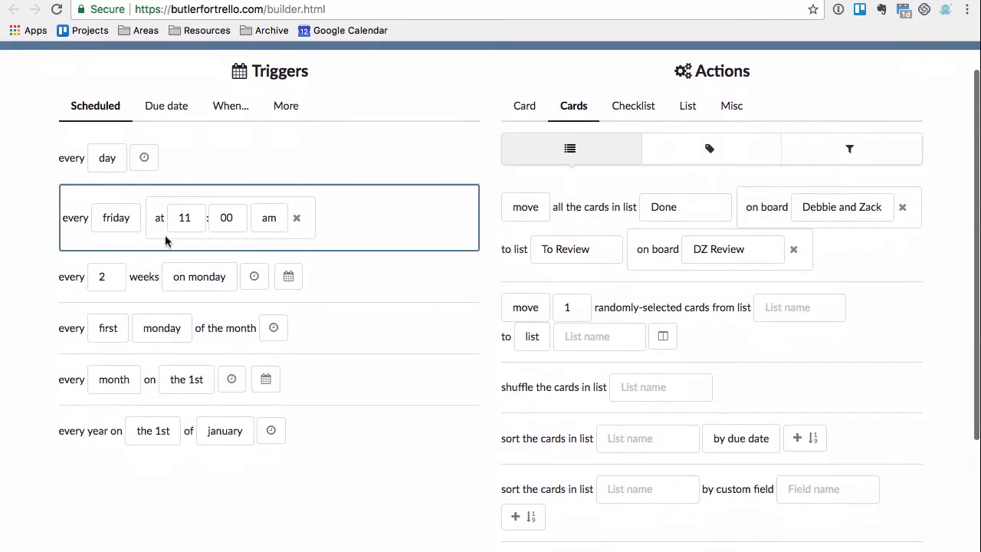
pyautogui.scroll(-1, 276, 243)
pyautogui.scroll(-1, 445, 265)
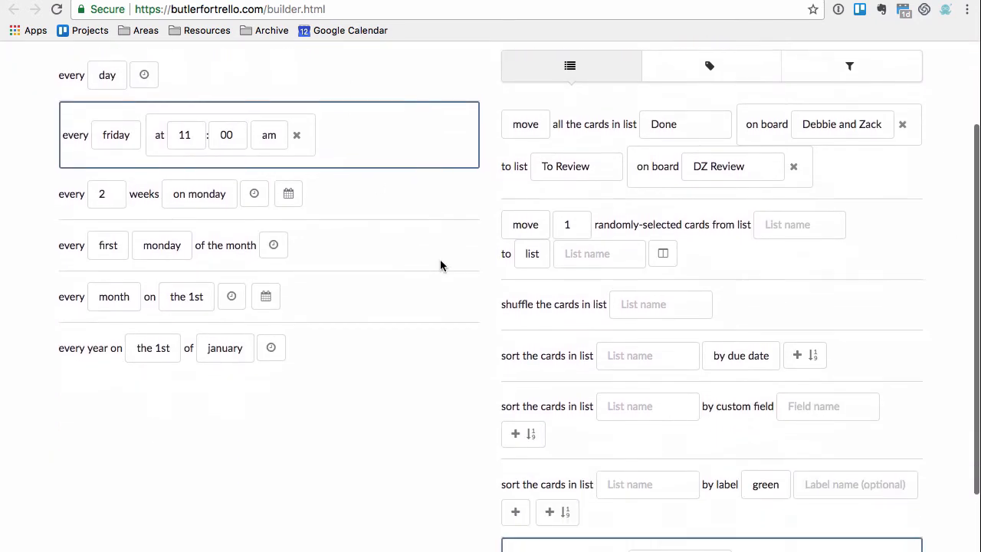
pyautogui.scroll(-4, 440, 263)
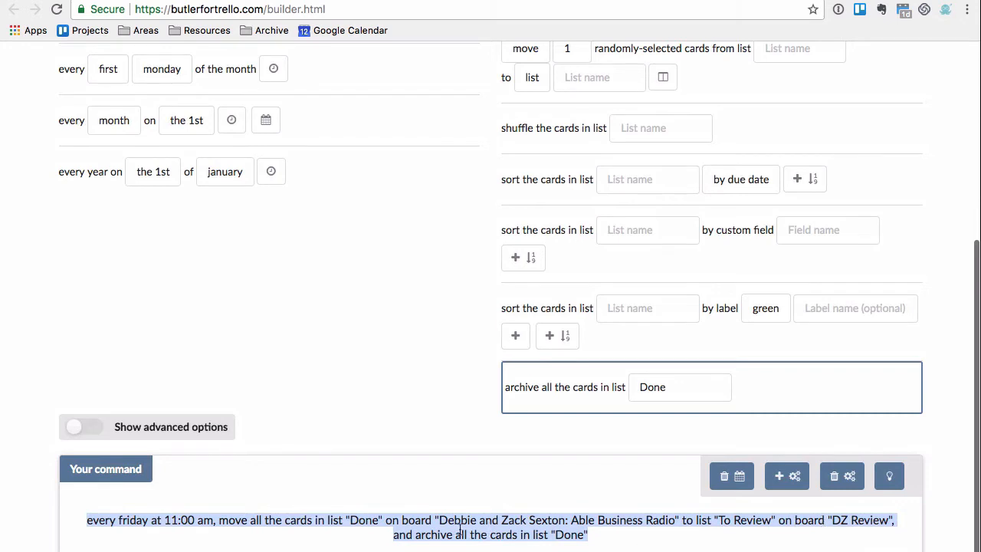
pyautogui.click(588, 526)
pyautogui.scroll(2, 506, 313)
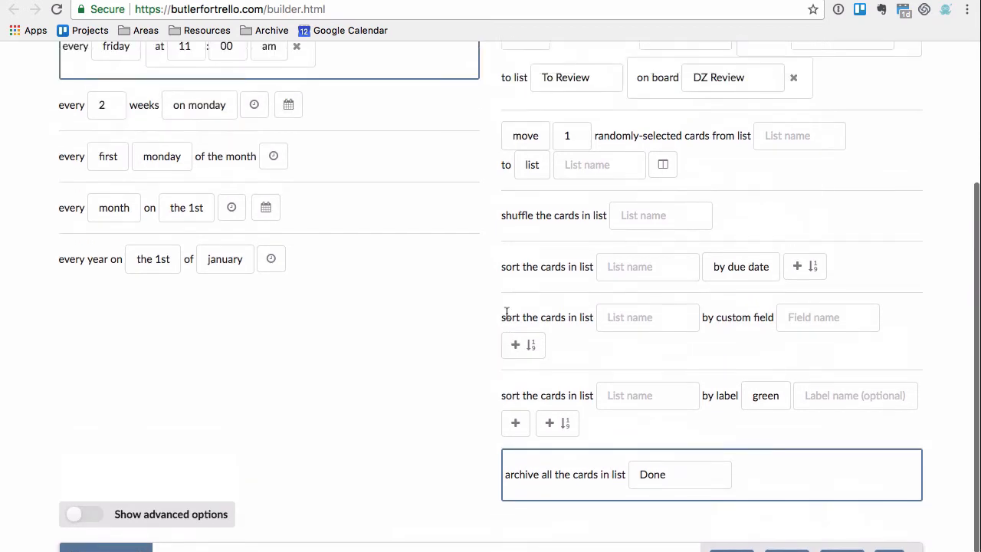
pyautogui.scroll(-2, 507, 313)
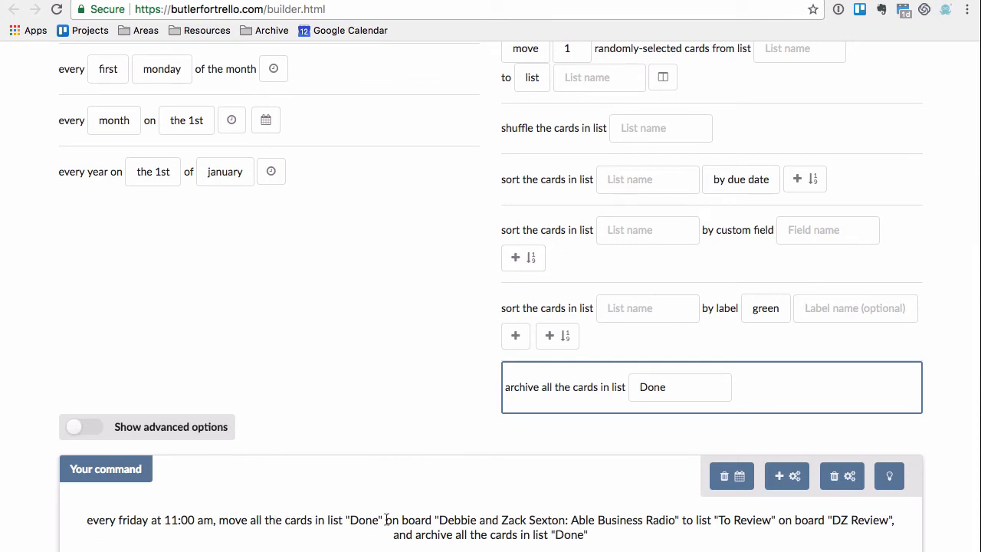
pyautogui.scroll(5, 398, 400)
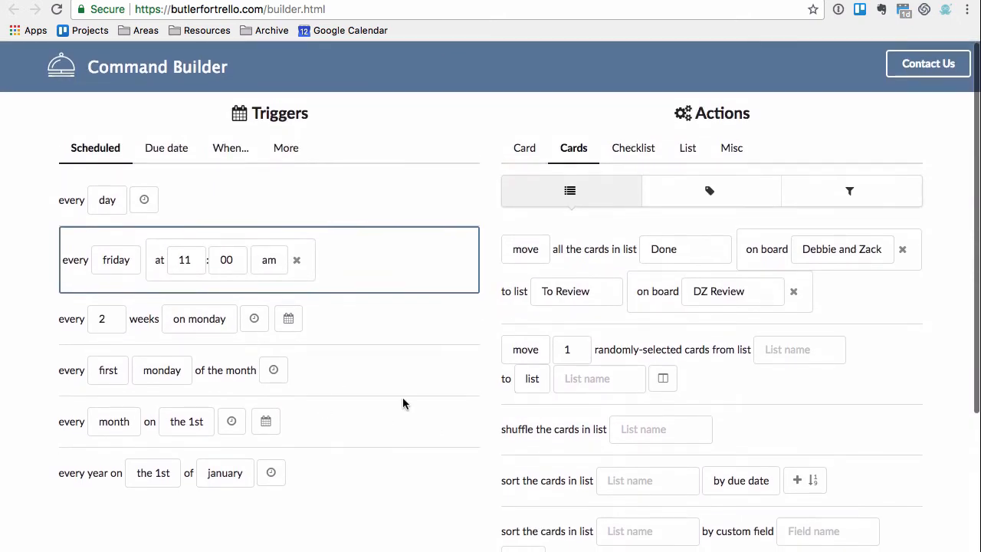
pyautogui.scroll(-1, 403, 400)
pyautogui.scroll(-4, 401, 399)
pyautogui.scroll(5, 407, 400)
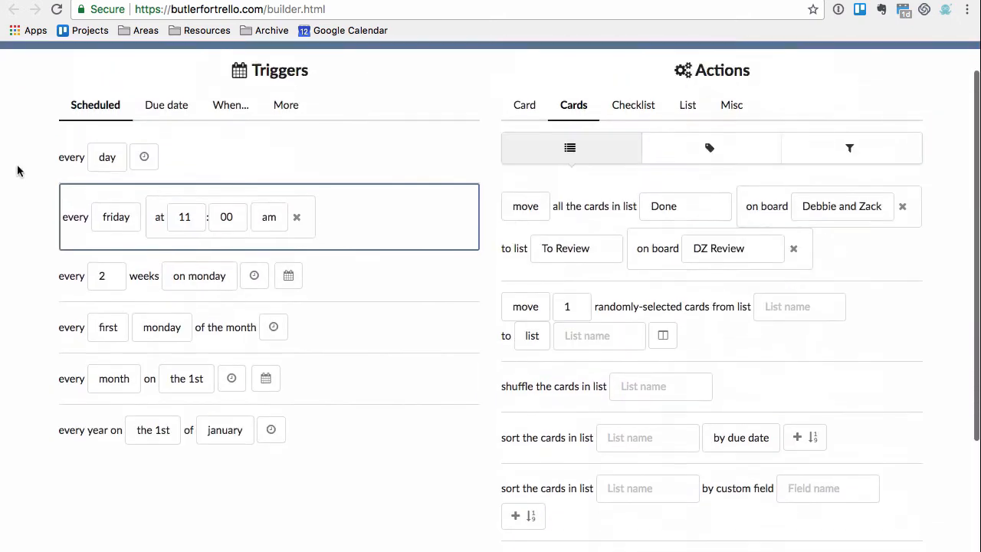
# Reload the command builder to clear the built command and check the emptied trigger, action and command areas.
pyautogui.click(56, 9)
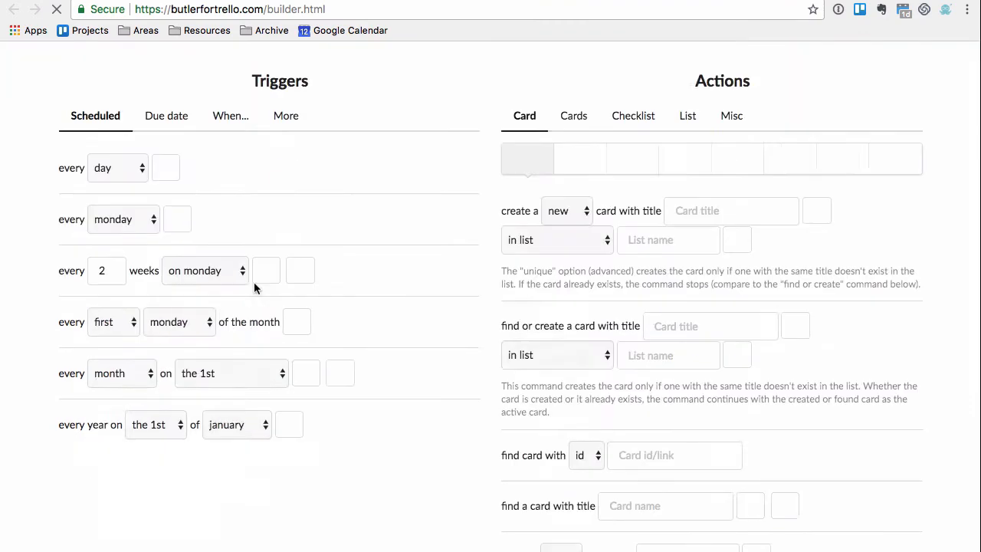
pyautogui.scroll(-4, 291, 310)
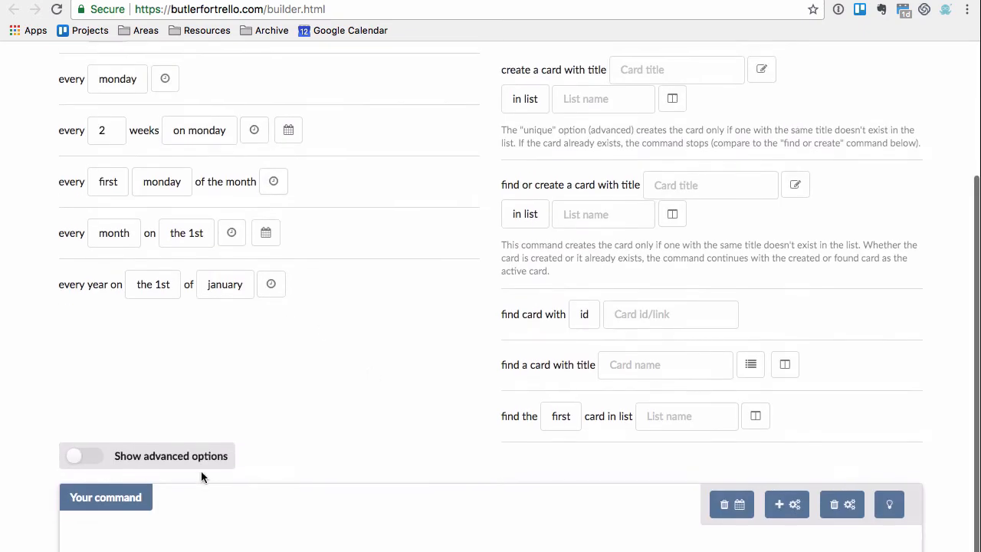
pyautogui.scroll(3, 338, 307)
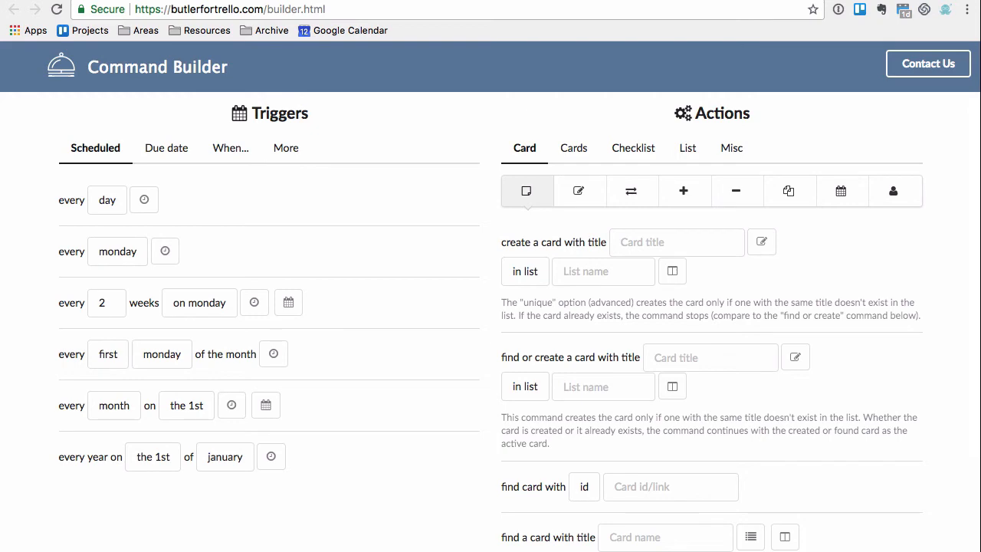
# Open the Butler power-up on the Able Business Radio board and view its board button options.
pyautogui.click(261, 0)
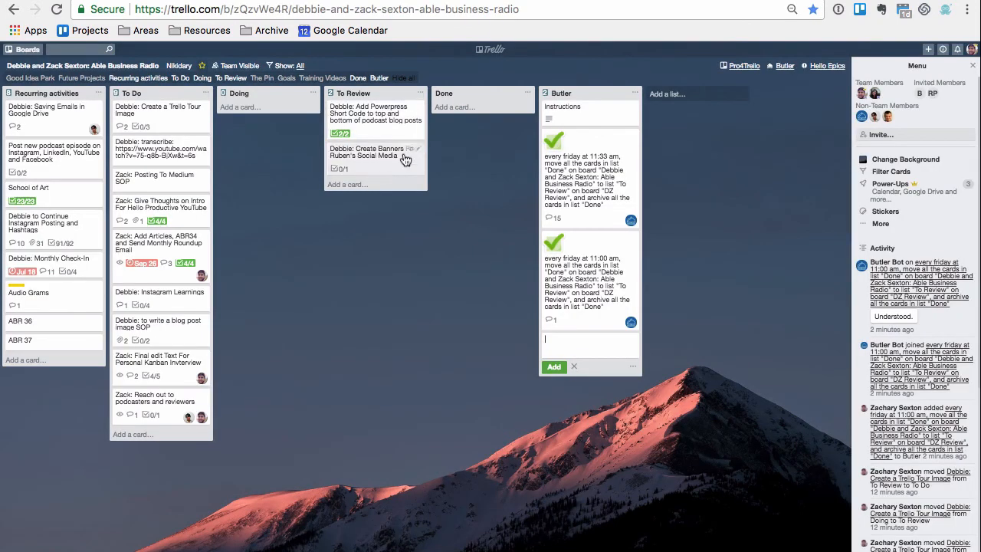
pyautogui.click(778, 68)
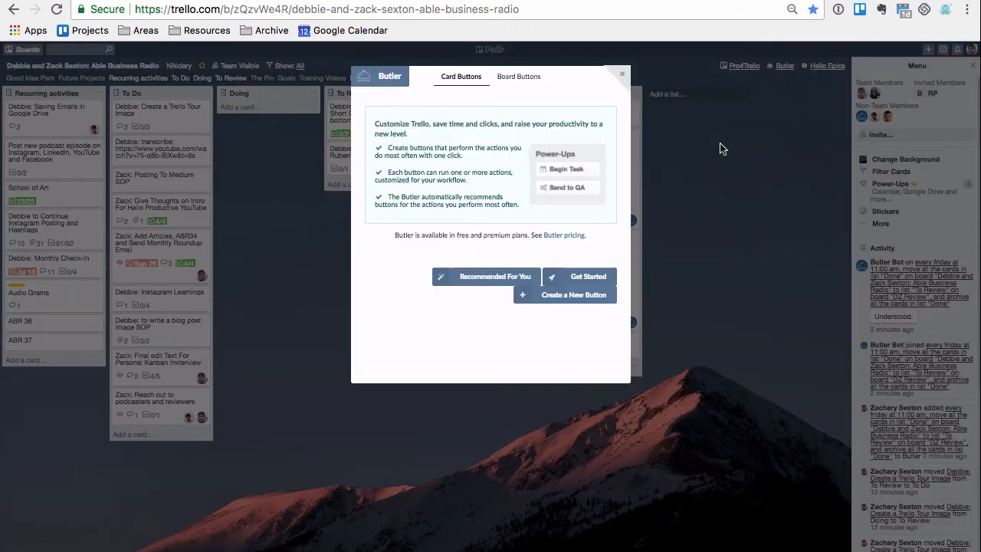
pyautogui.click(519, 79)
# Open the Butler website from the power-up window and look through its home page.
pyautogui.click(365, 79)
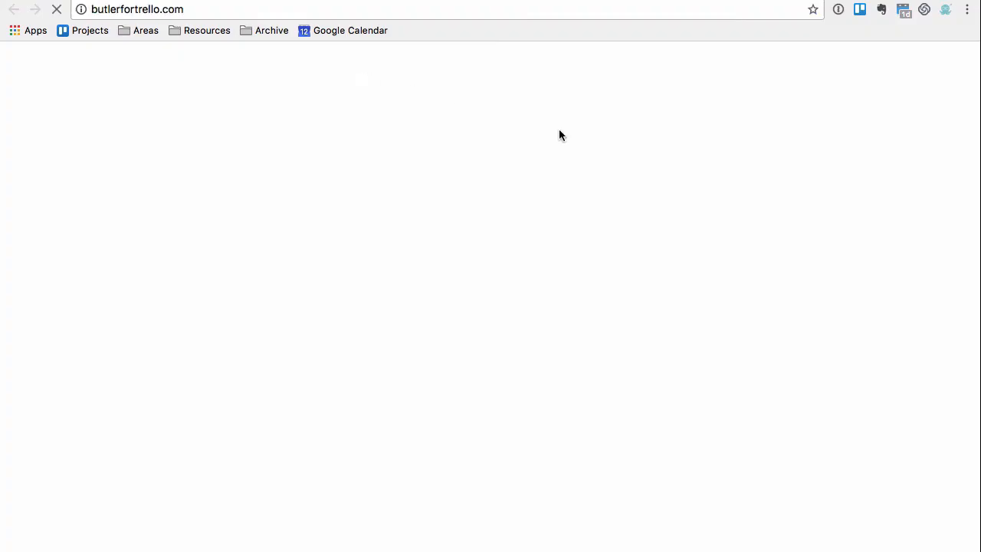
pyautogui.scroll(-15, 427, 195)
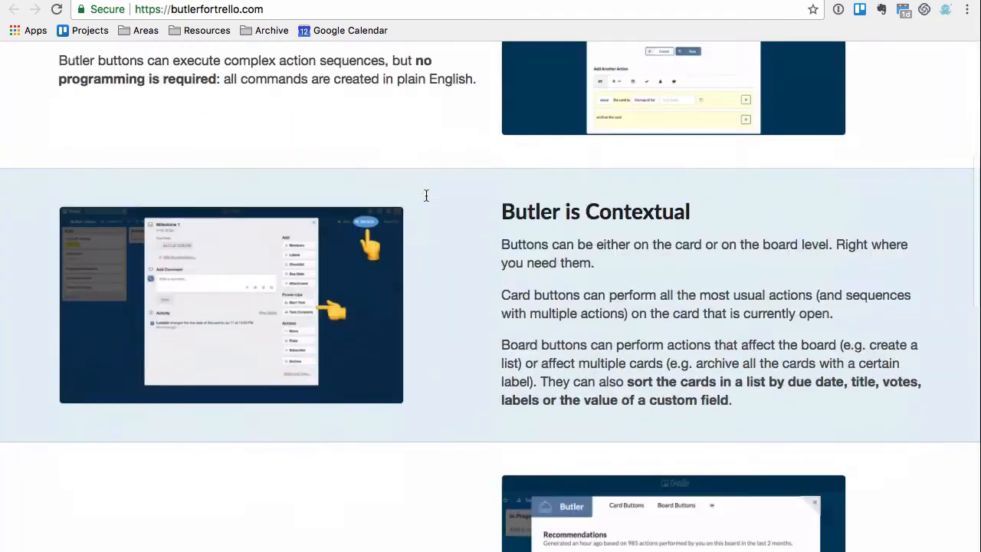
pyautogui.scroll(-5, 432, 202)
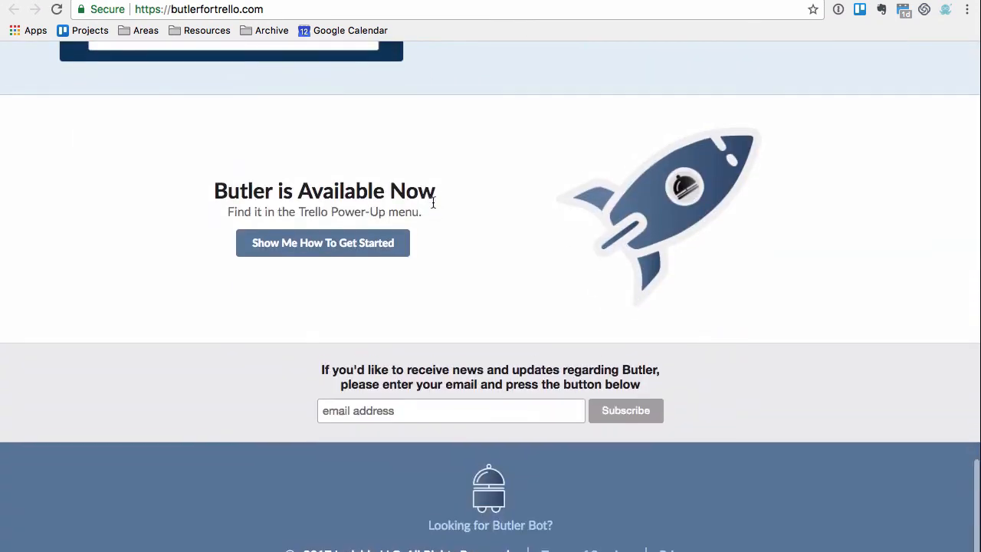
pyautogui.scroll(20, 433, 201)
# Compare the plans on Butler's pricing page, then return to the board and close the Butler power-up window.
pyautogui.click(764, 74)
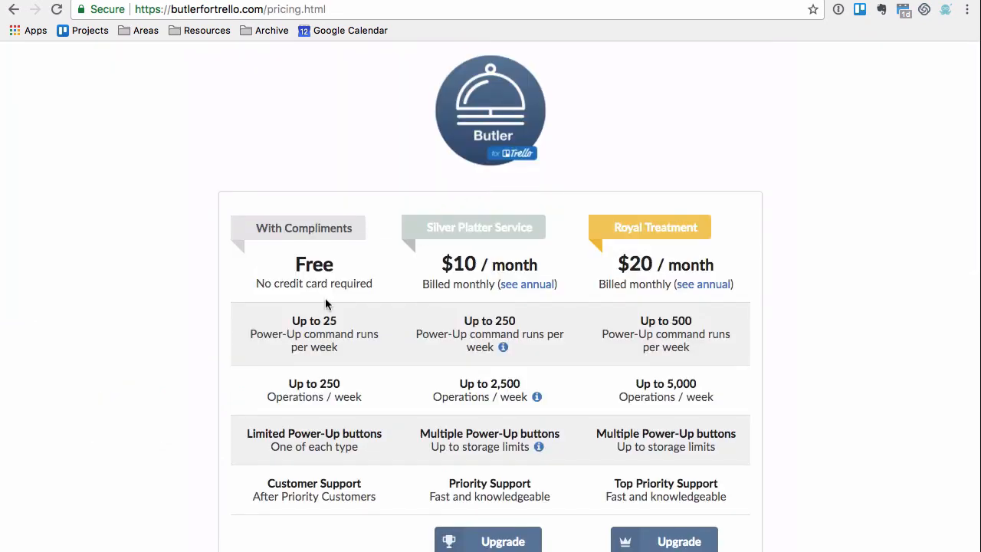
pyautogui.scroll(-1, 325, 306)
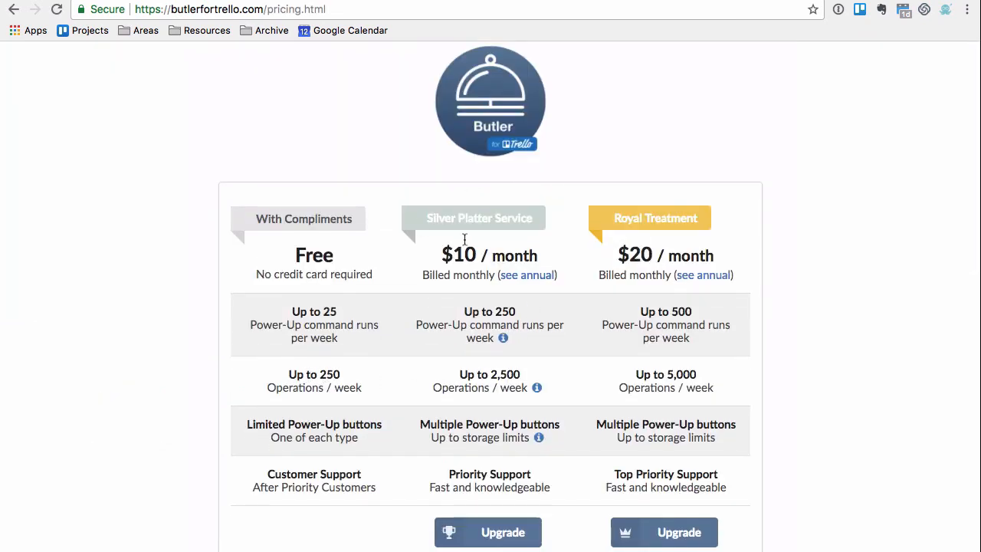
pyautogui.scroll(-3, 461, 281)
pyautogui.scroll(-2, 452, 356)
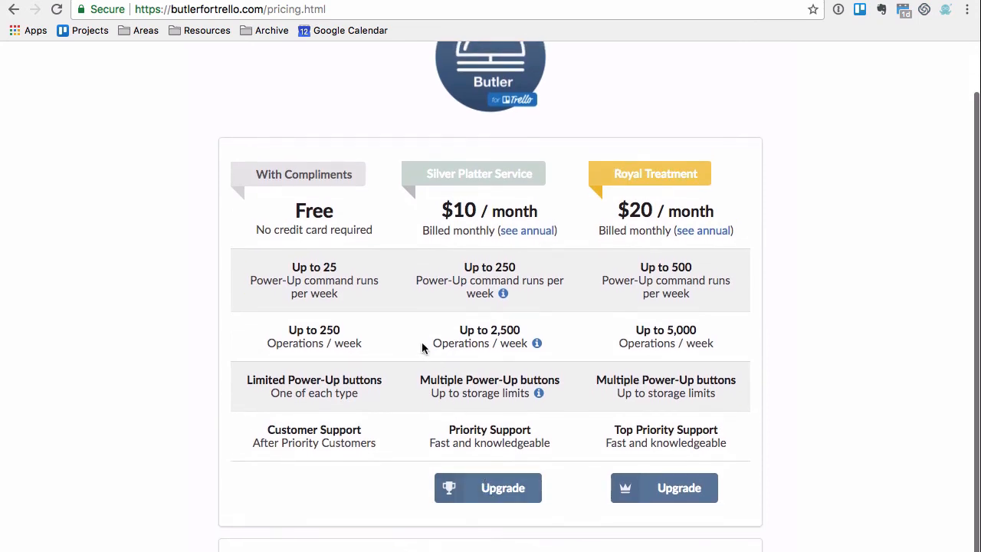
pyautogui.scroll(3, 405, 329)
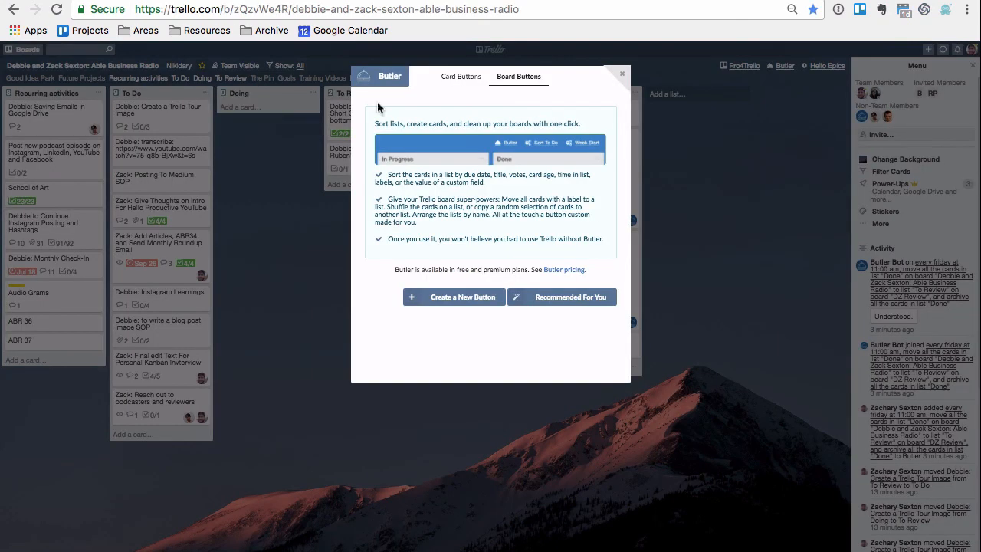
pyautogui.click(621, 76)
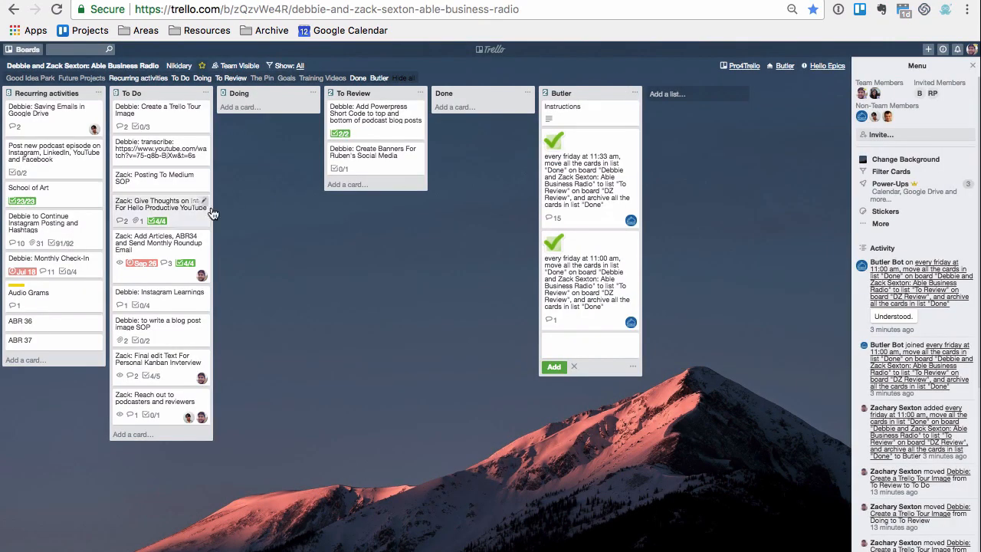